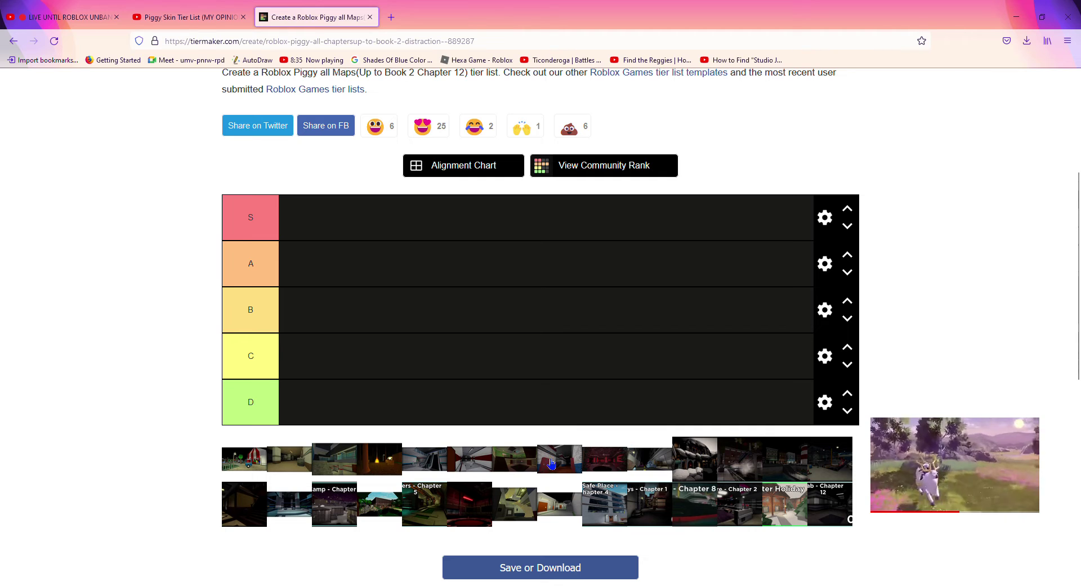
- Reorder the unranked pool, bringing the grey corridor and yellow interior maps to the top row
{"action": "left_click_drag", "start_coordinate": [532, 446], "coordinate": [251, 448]}
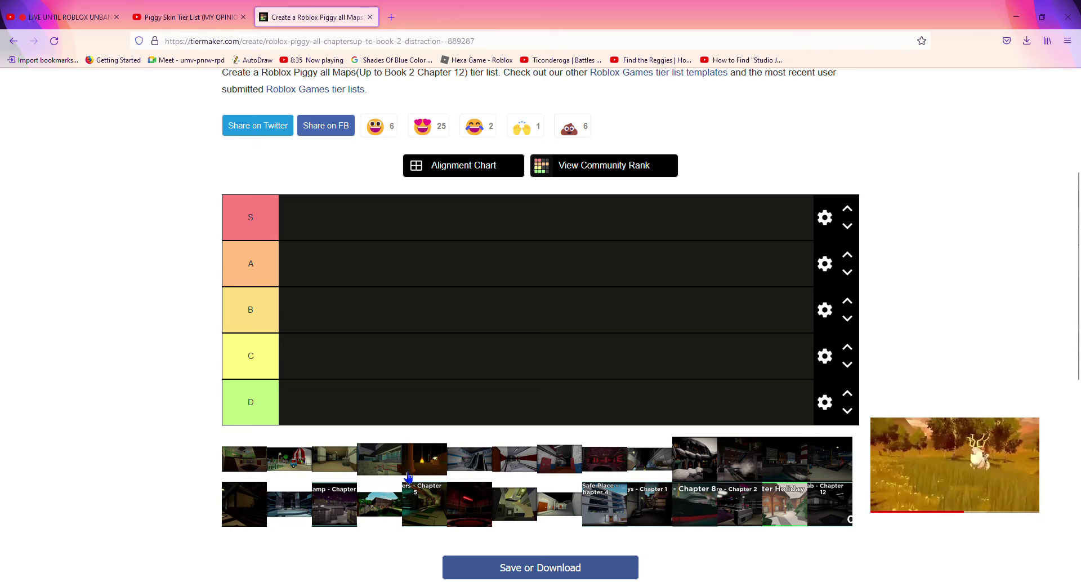
{"action": "left_click_drag", "start_coordinate": [398, 470], "coordinate": [289, 466]}
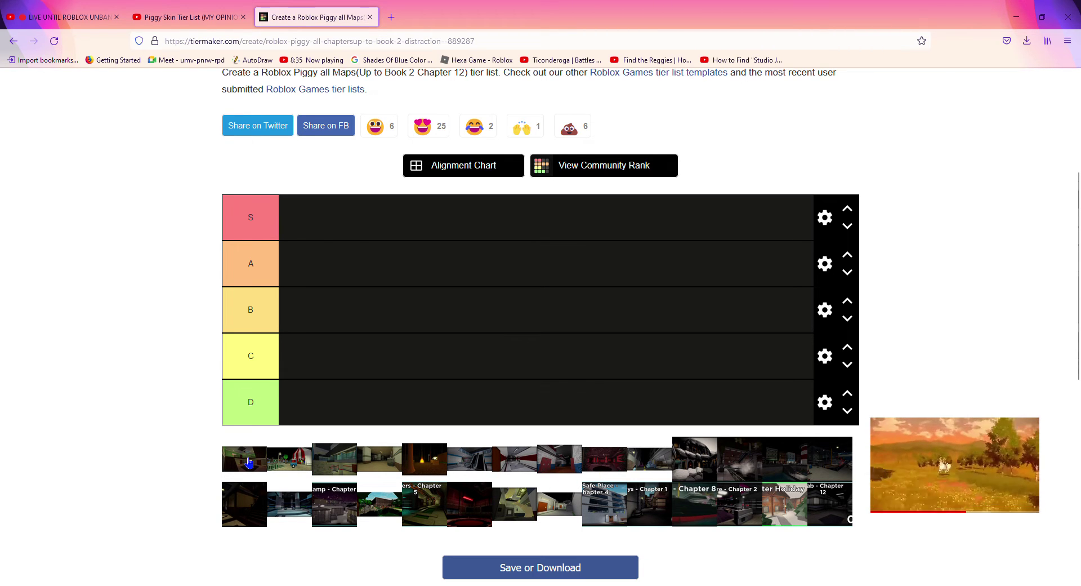
{"action": "left_click_drag", "start_coordinate": [495, 497], "coordinate": [379, 458]}
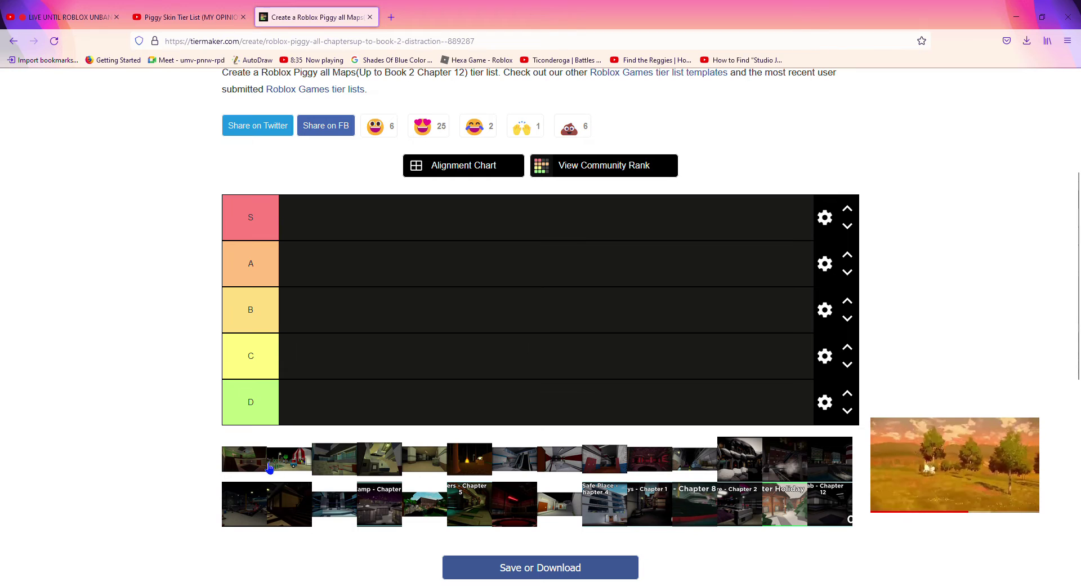
{"action": "mouse_move", "coordinate": [242, 459]}
{"action": "left_mouse_down"}
{"action": "mouse_move", "coordinate": [328, 417]}
{"action": "mouse_move", "coordinate": [352, 328]}
{"action": "mouse_move", "coordinate": [353, 275]}
{"action": "mouse_move", "coordinate": [242, 504]}
{"action": "mouse_move", "coordinate": [246, 457]}
{"action": "left_mouse_up"}
- Rename tier labels S, A, B, C, D to OG, Awesome, Good, Decent and Trash
{"action": "left_click", "coordinate": [260, 227]}
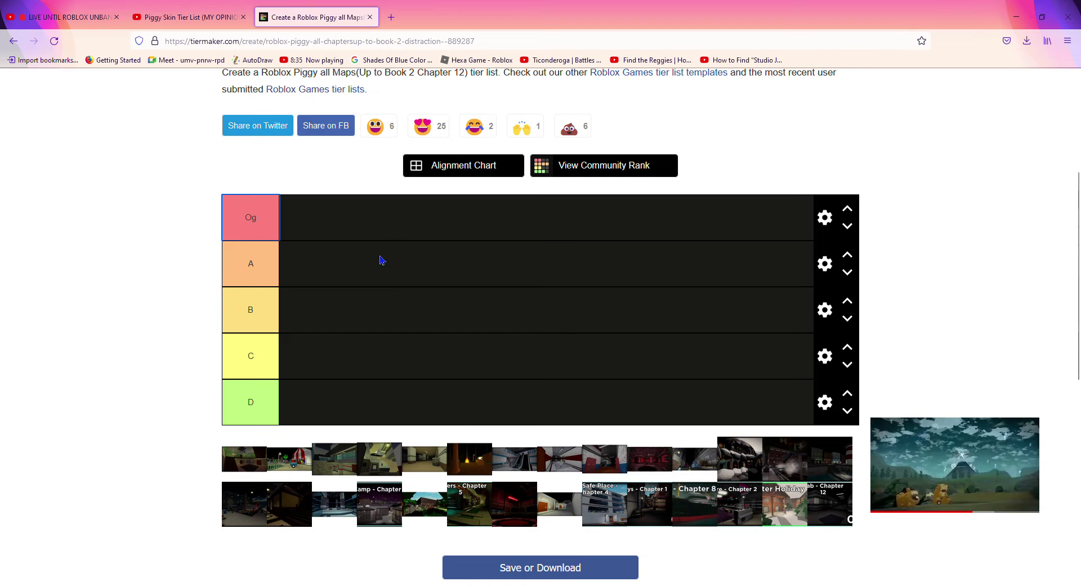
{"action": "type", "text": "OG"}
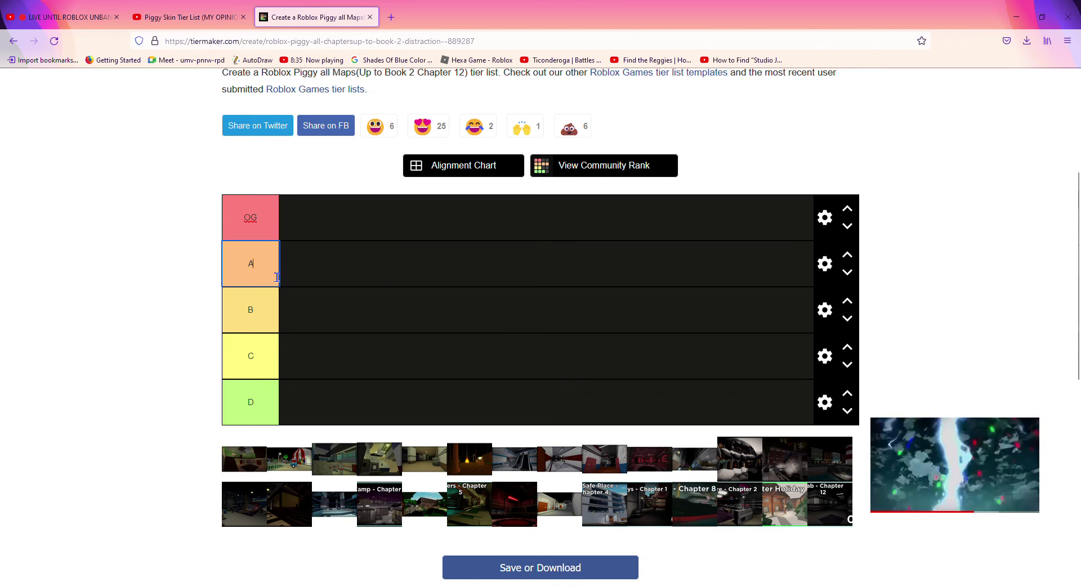
{"action": "left_click", "coordinate": [277, 275]}
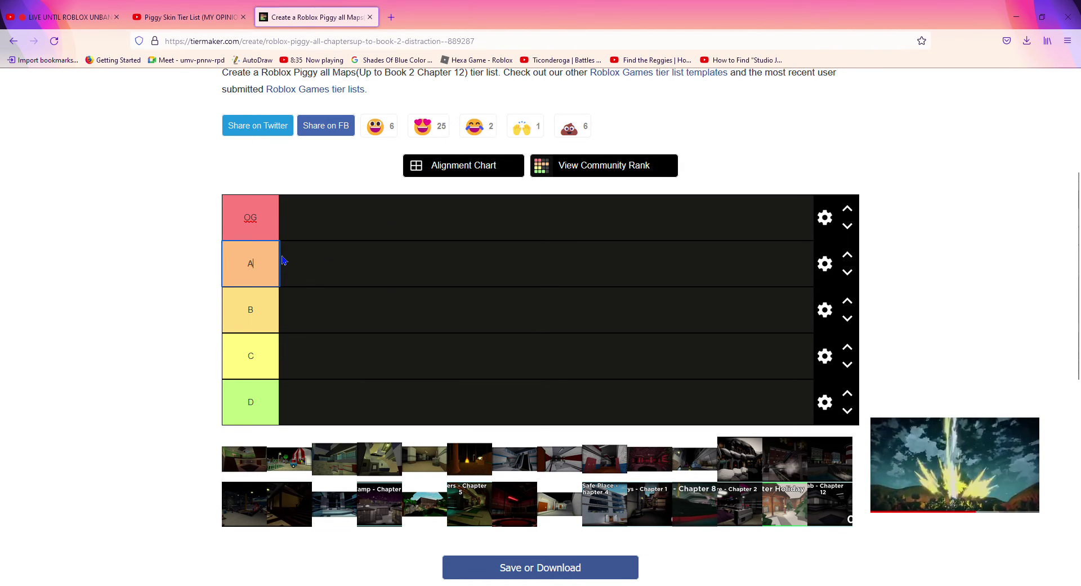
{"action": "type", "text": "wesome"}
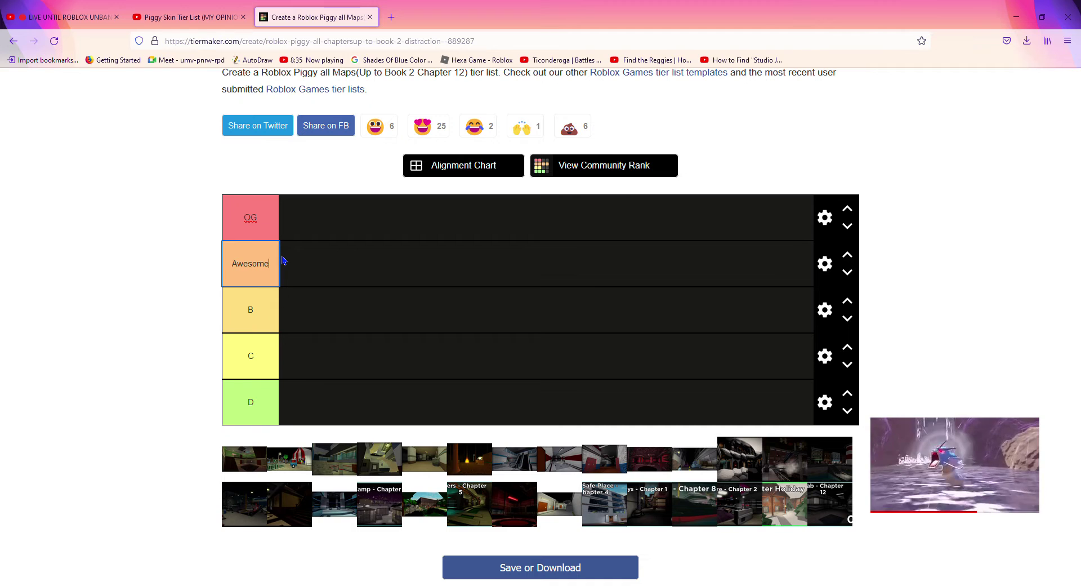
{"action": "left_click", "coordinate": [274, 329]}
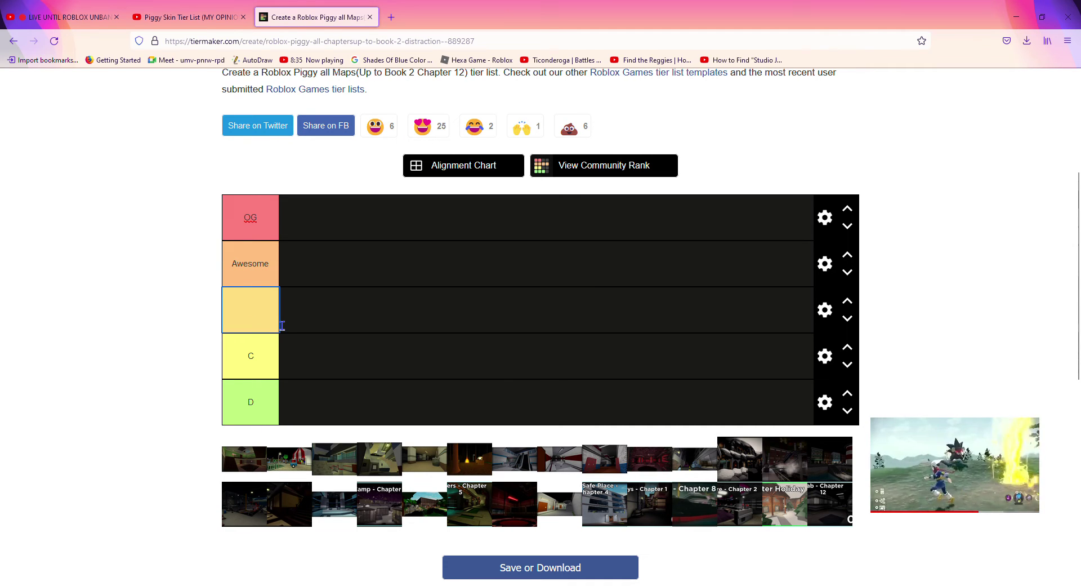
{"action": "type", "text": "Good"}
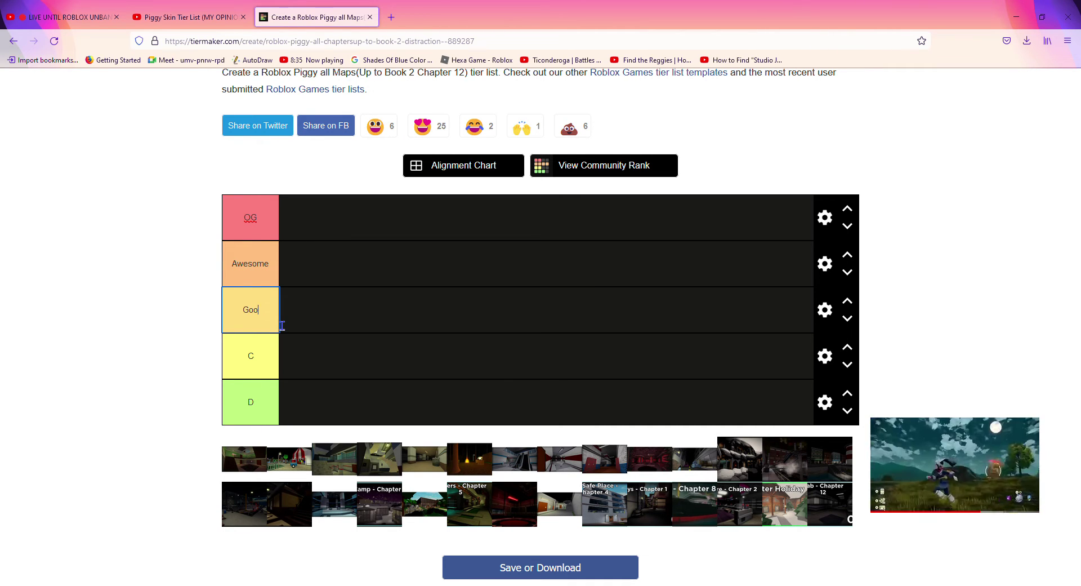
{"action": "left_click", "coordinate": [280, 356]}
{"action": "key", "text": "BackSpace"}
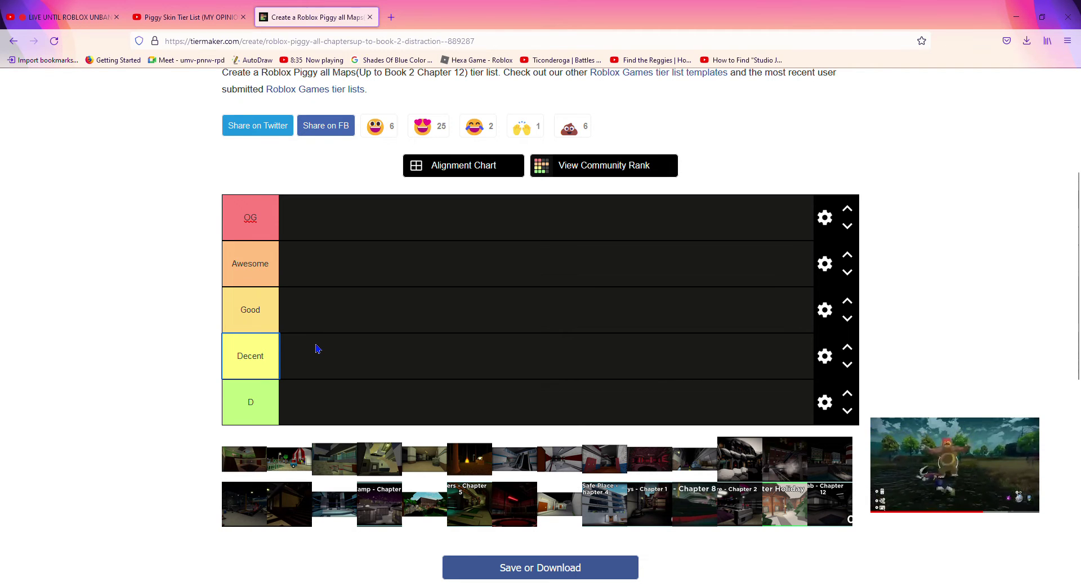
{"action": "left_click", "coordinate": [280, 409]}
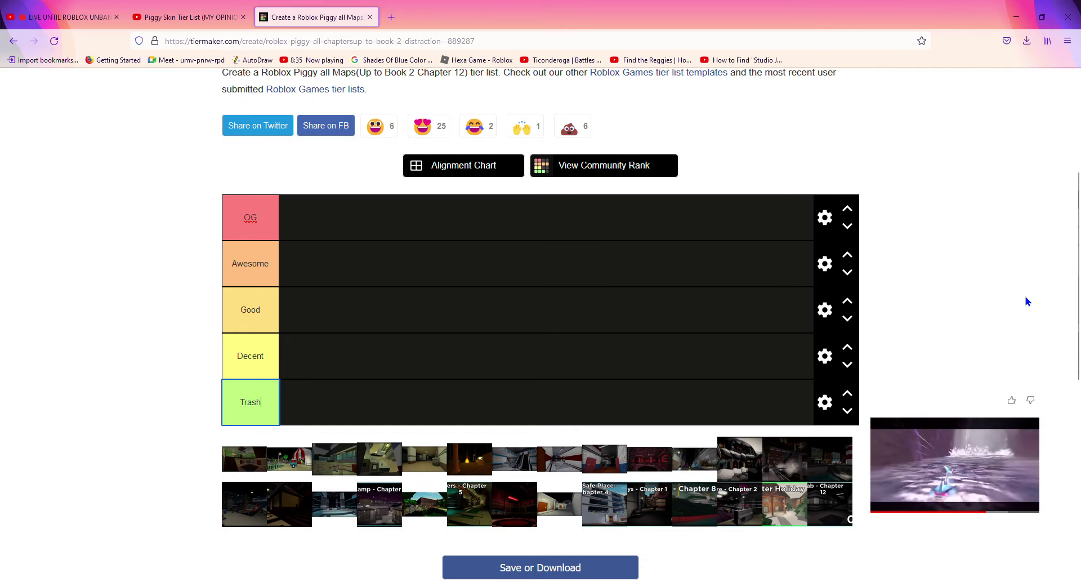
{"action": "left_click", "coordinate": [1033, 314]}
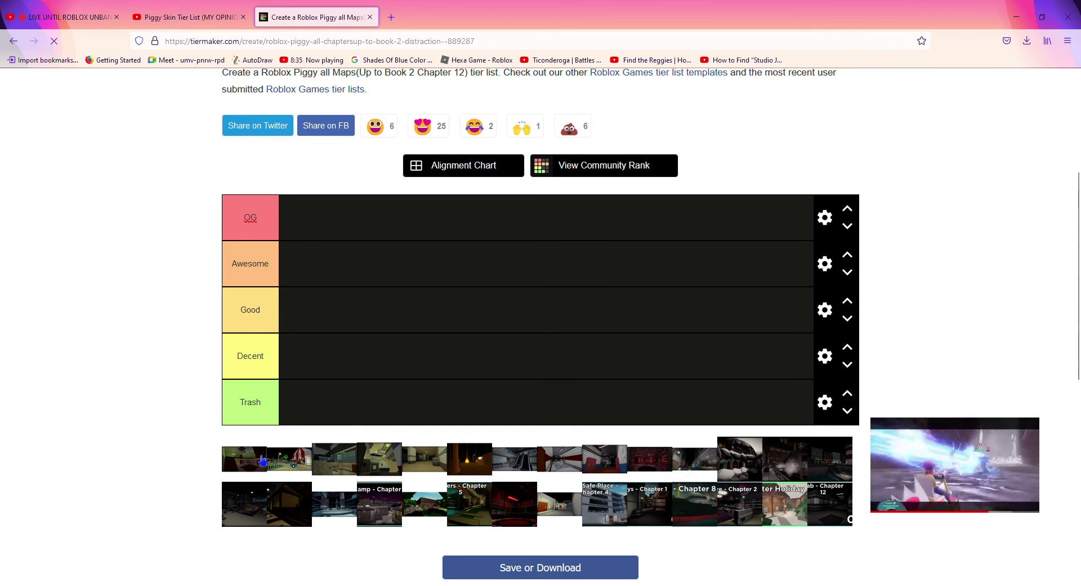
- Rank the first pool map in Trash and the next one in Decent
{"action": "left_click_drag", "start_coordinate": [262, 460], "coordinate": [441, 396]}
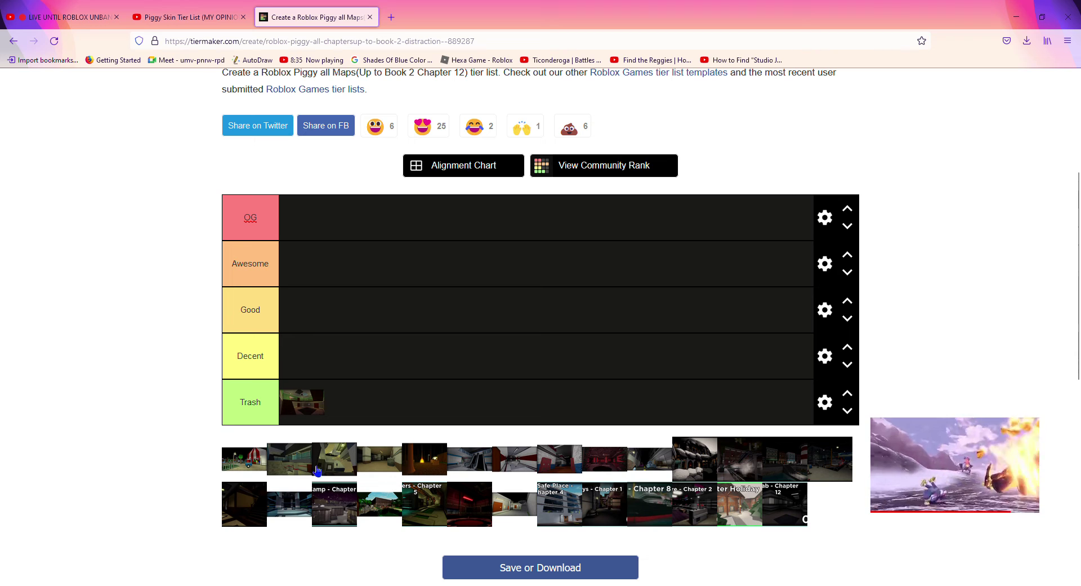
{"action": "left_click_drag", "start_coordinate": [289, 465], "coordinate": [326, 355]}
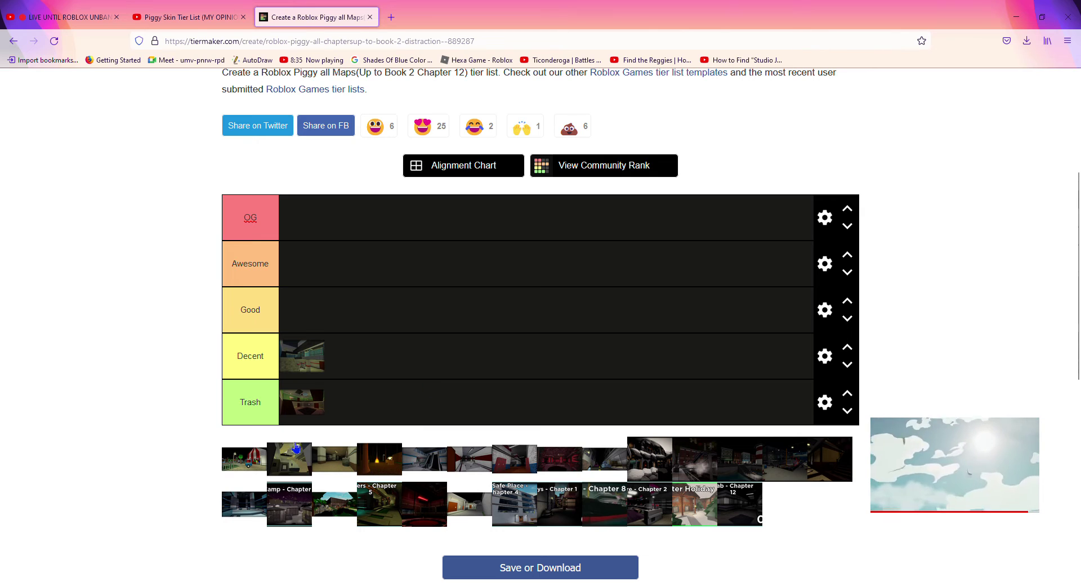
- Put a pool map in Awesome and the dark yellow-lit interior map in Good
{"action": "left_click_drag", "start_coordinate": [296, 447], "coordinate": [495, 263]}
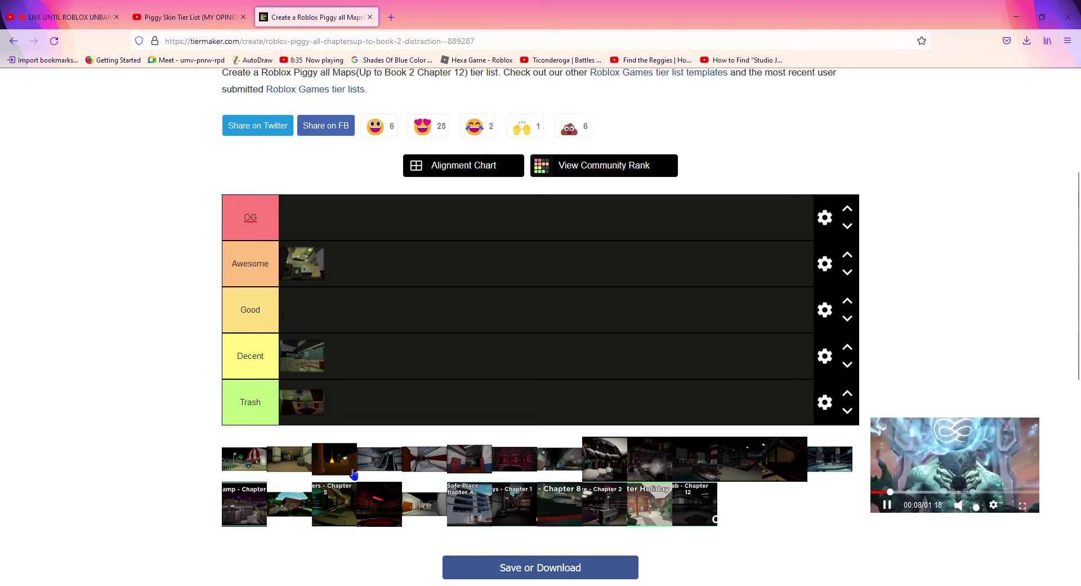
{"action": "left_click_drag", "start_coordinate": [355, 475], "coordinate": [487, 415]}
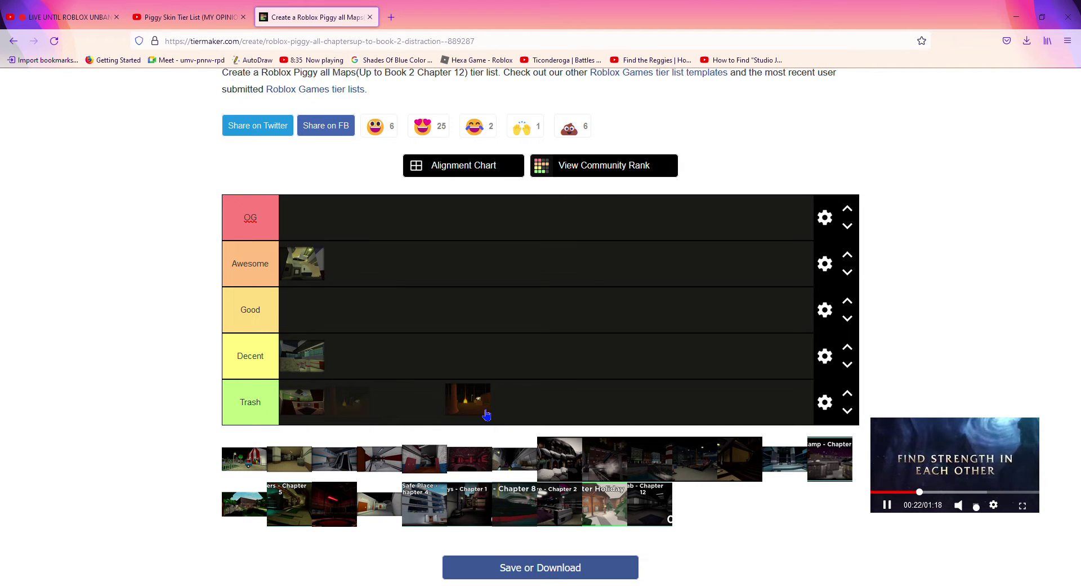
{"action": "left_click_drag", "start_coordinate": [487, 415], "coordinate": [512, 396]}
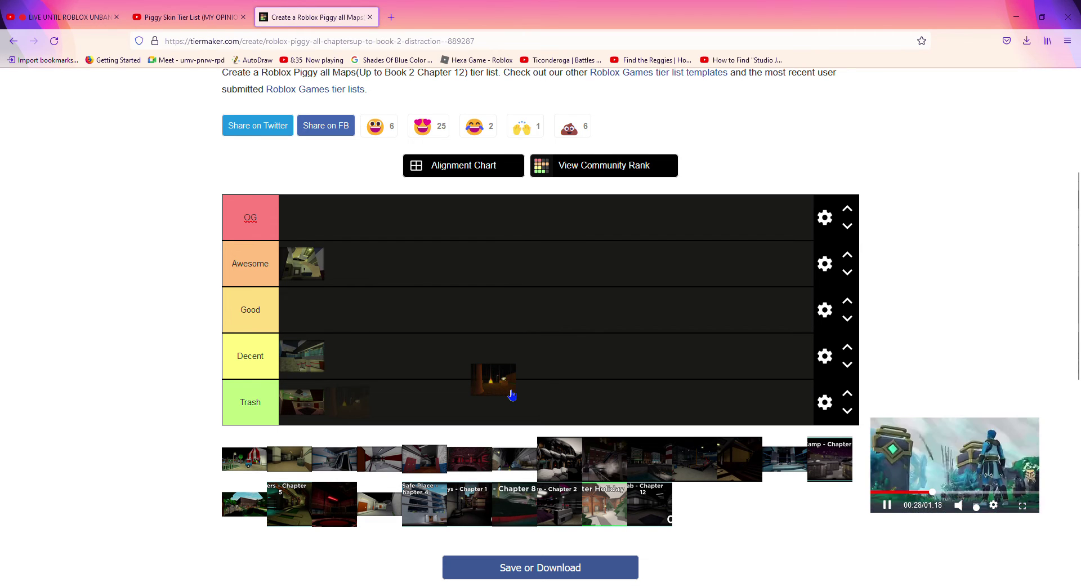
{"action": "left_click_drag", "start_coordinate": [512, 396], "coordinate": [361, 334]}
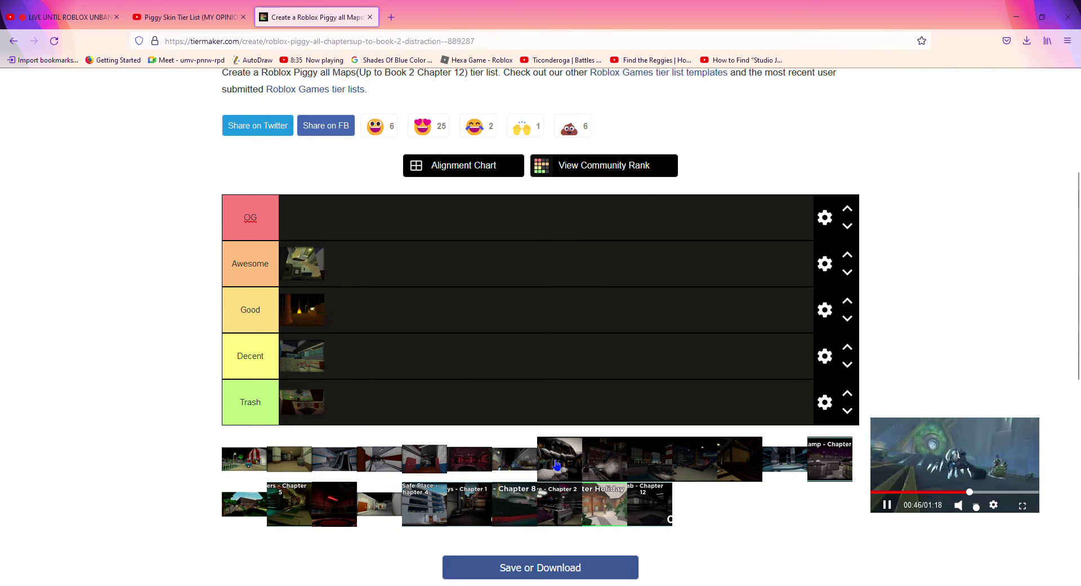
- Add a second pool map to Decent and another to Good
{"action": "left_click_drag", "start_coordinate": [446, 475], "coordinate": [429, 370]}
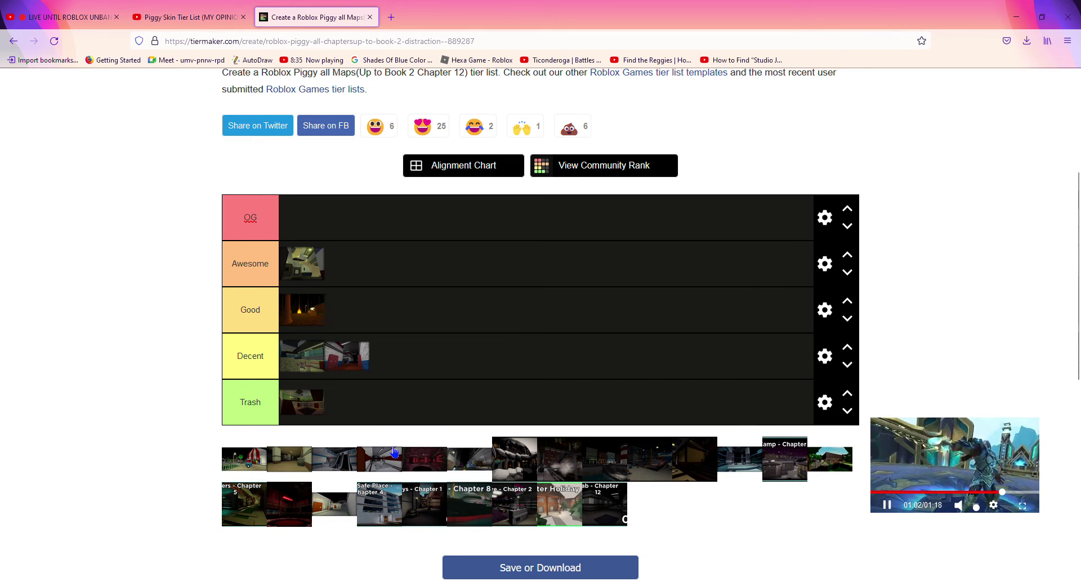
{"action": "left_click_drag", "start_coordinate": [394, 452], "coordinate": [779, 422]}
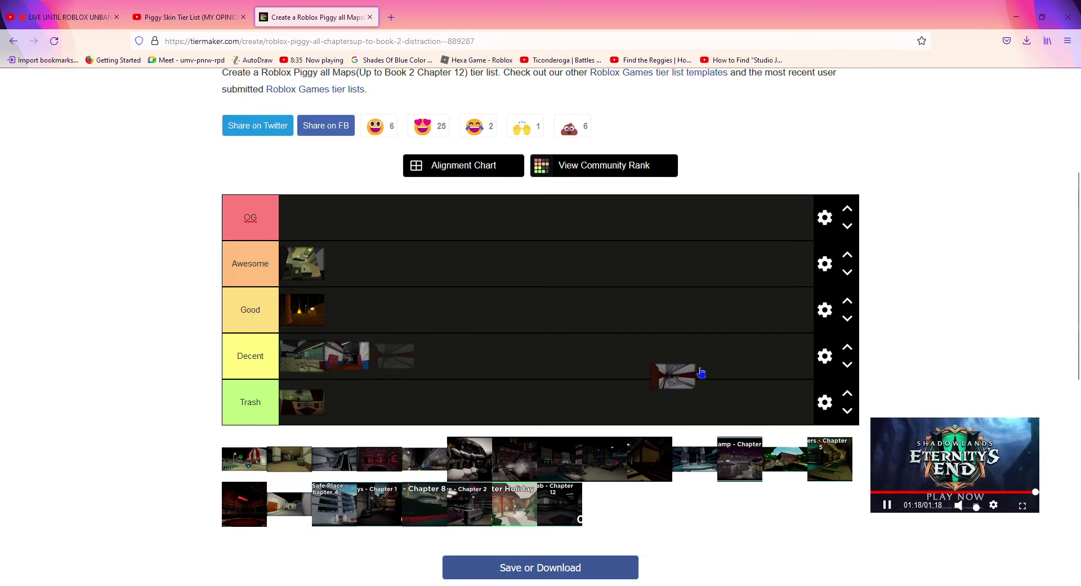
{"action": "left_click_drag", "start_coordinate": [700, 371], "coordinate": [372, 312]}
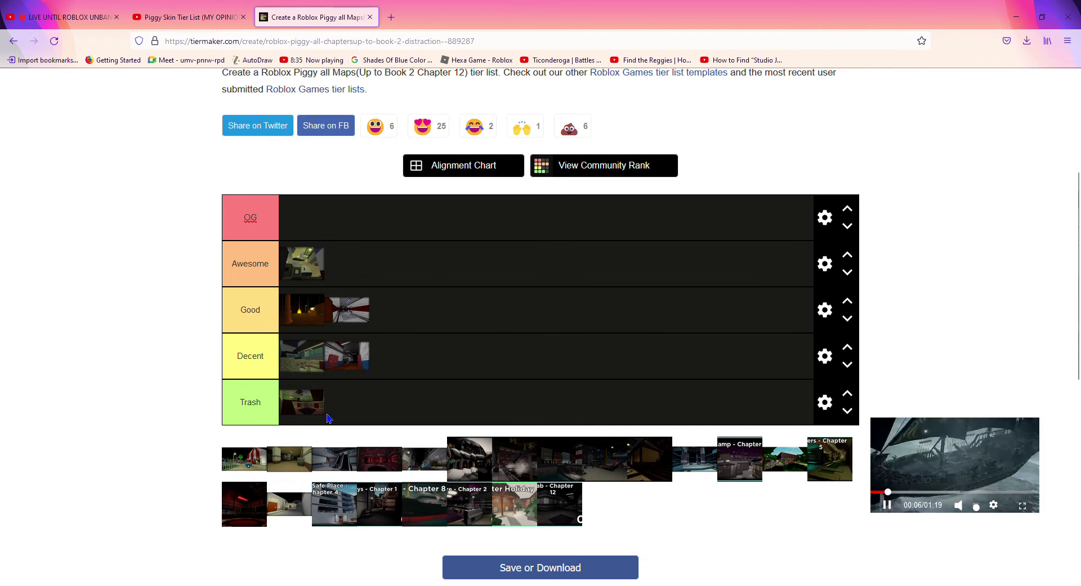
- Place the olive map in Decent and the carnival map in Trash
{"action": "left_click_drag", "start_coordinate": [299, 462], "coordinate": [504, 322]}
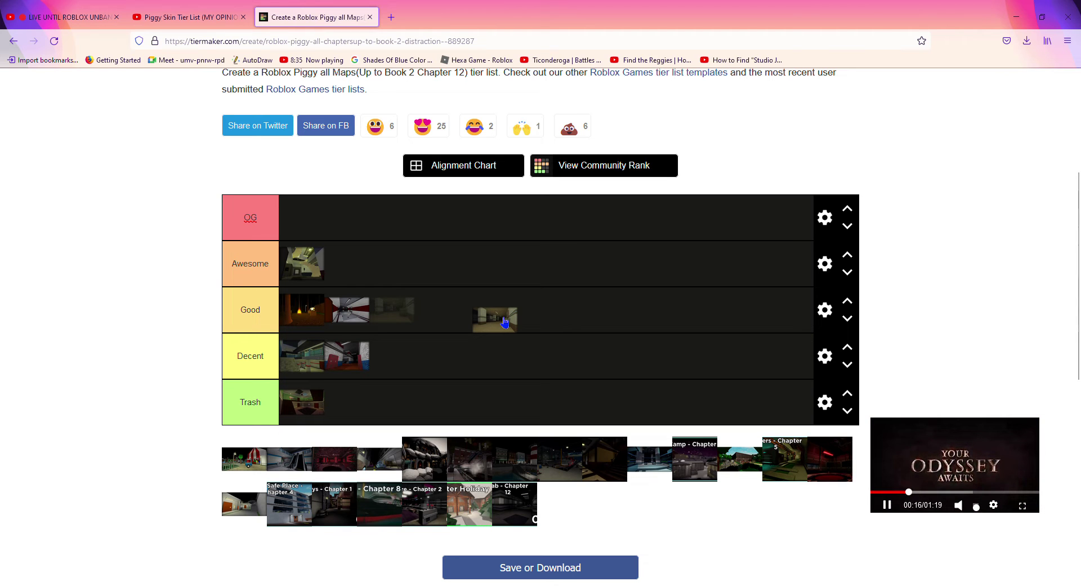
{"action": "left_click_drag", "start_coordinate": [505, 322], "coordinate": [474, 372]}
{"action": "left_click_drag", "start_coordinate": [264, 465], "coordinate": [428, 395]}
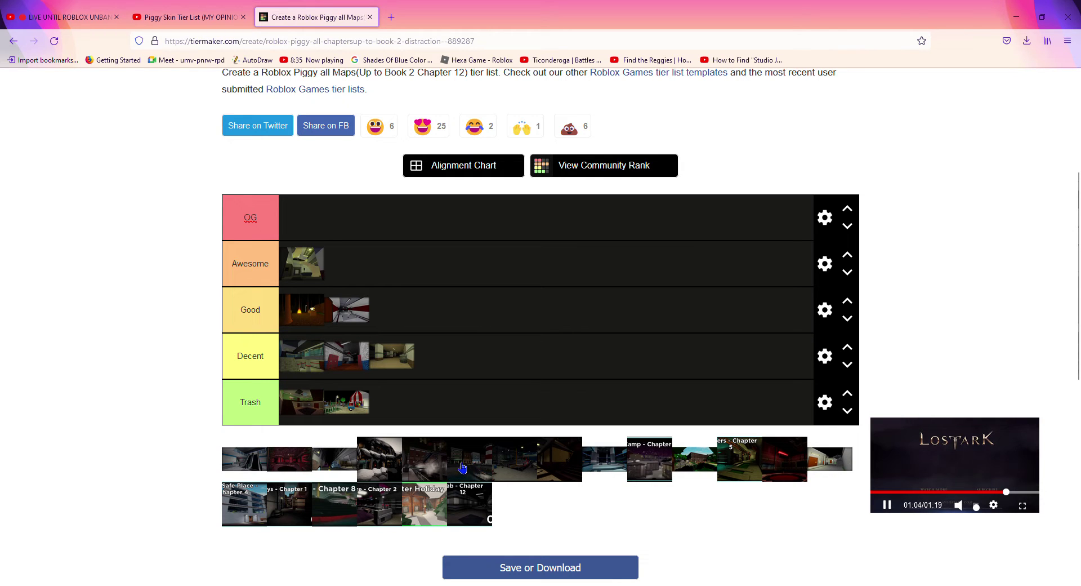
- Rank three more pool maps in Awesome, ending with a dark red interior, and one in Decent
{"action": "left_click_drag", "start_coordinate": [338, 464], "coordinate": [460, 280]}
{"action": "left_click_drag", "start_coordinate": [240, 476], "coordinate": [976, 345]}
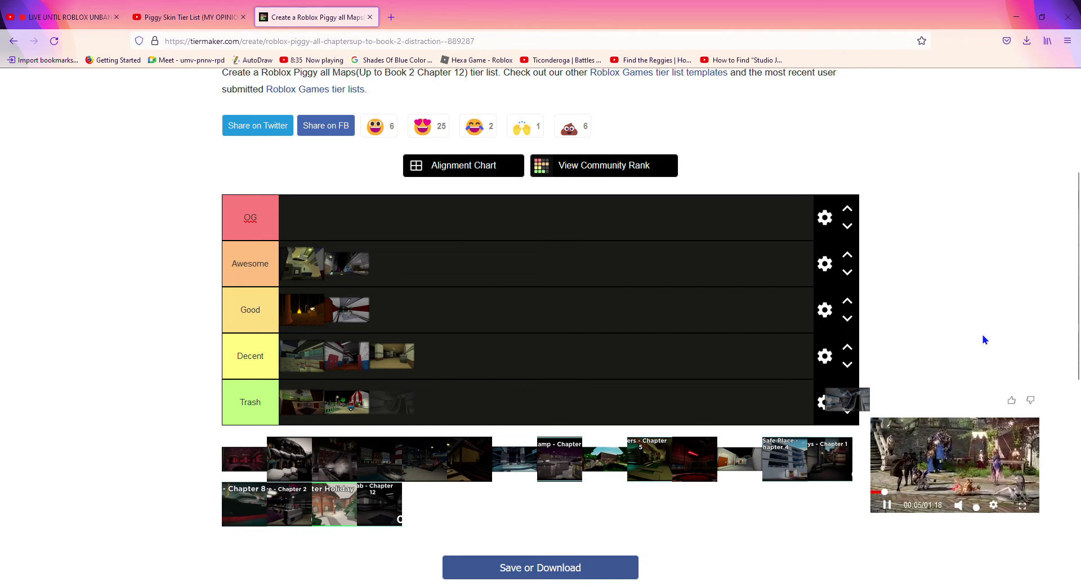
{"action": "left_click_drag", "start_coordinate": [903, 325], "coordinate": [494, 357]}
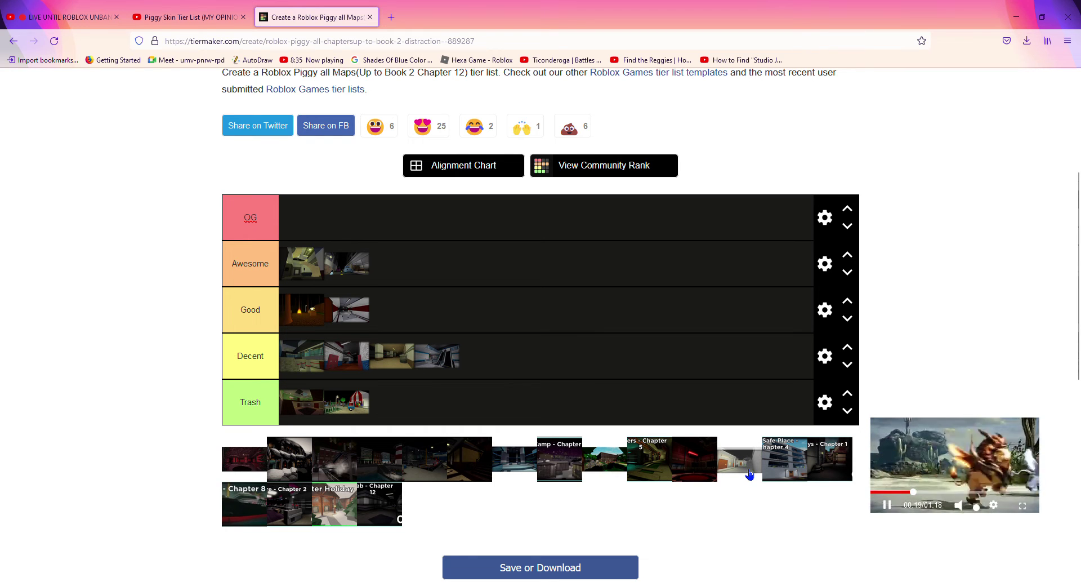
{"action": "left_click_drag", "start_coordinate": [749, 475], "coordinate": [438, 277]}
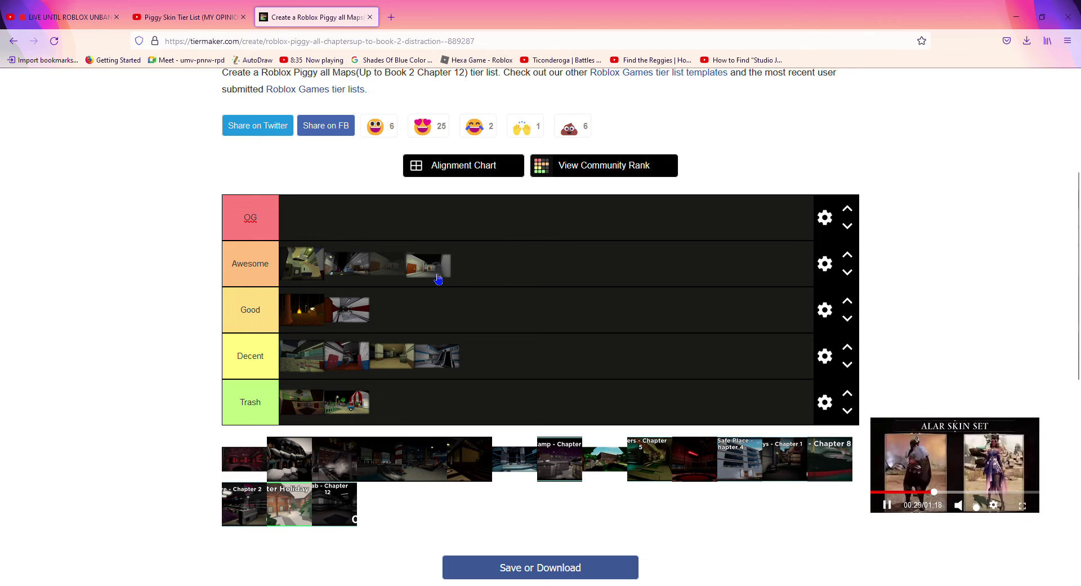
{"action": "left_click_drag", "start_coordinate": [438, 278], "coordinate": [458, 280]}
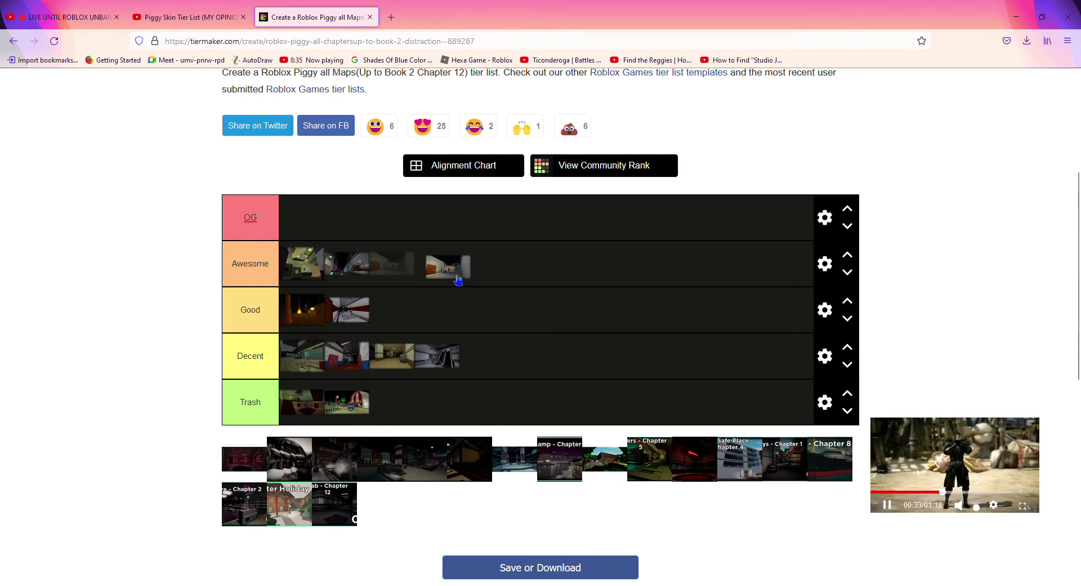
{"action": "left_click_drag", "start_coordinate": [459, 280], "coordinate": [454, 275]}
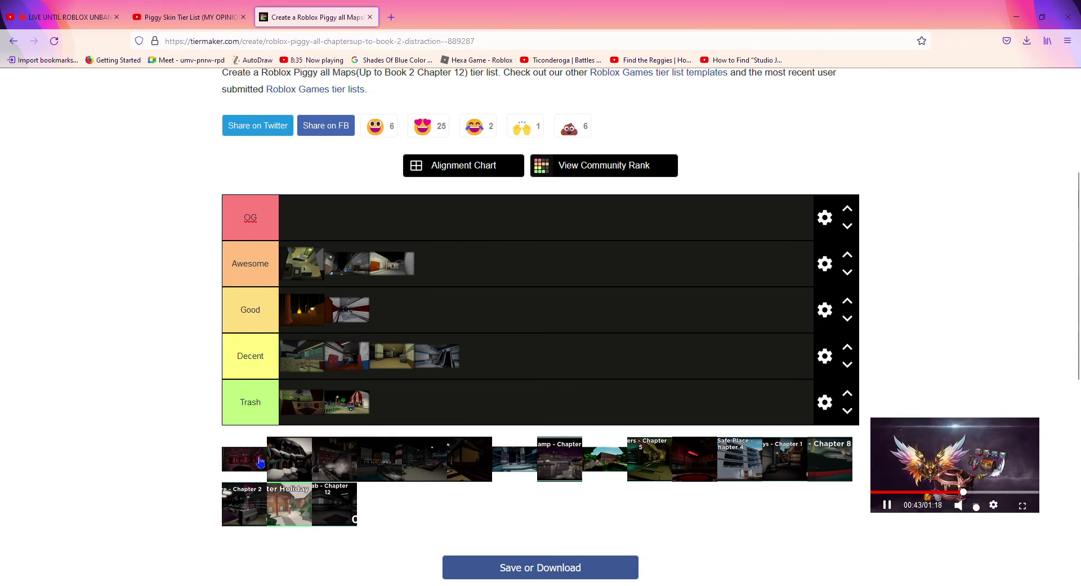
{"action": "left_click_drag", "start_coordinate": [259, 461], "coordinate": [572, 272]}
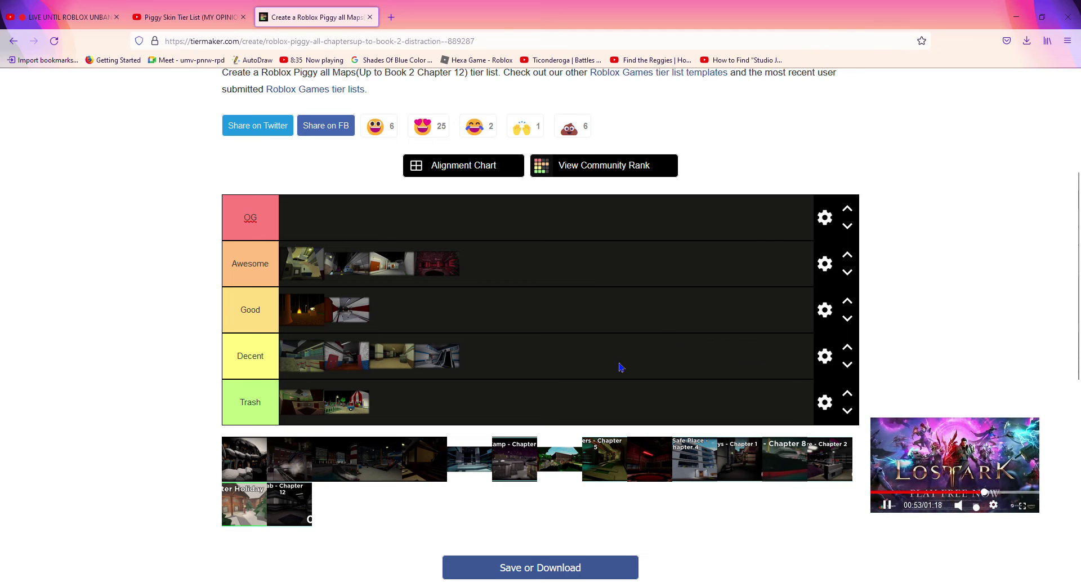
- Place the grey interior map in the OG tier and pick up the Chapter 1 map
{"action": "left_click_drag", "start_coordinate": [481, 460], "coordinate": [526, 217]}
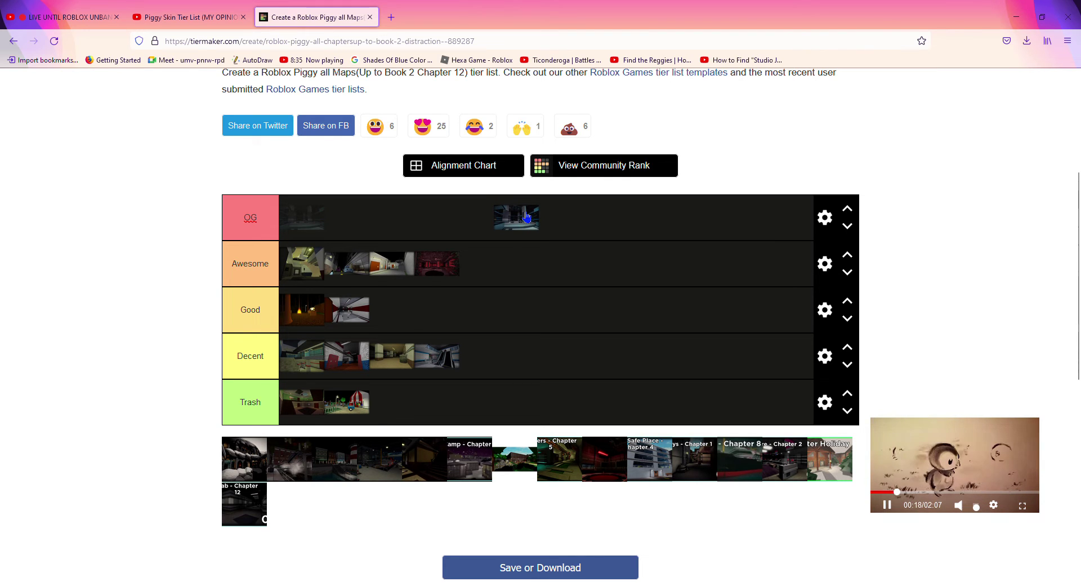
{"action": "left_click_drag", "start_coordinate": [527, 217], "coordinate": [571, 234]}
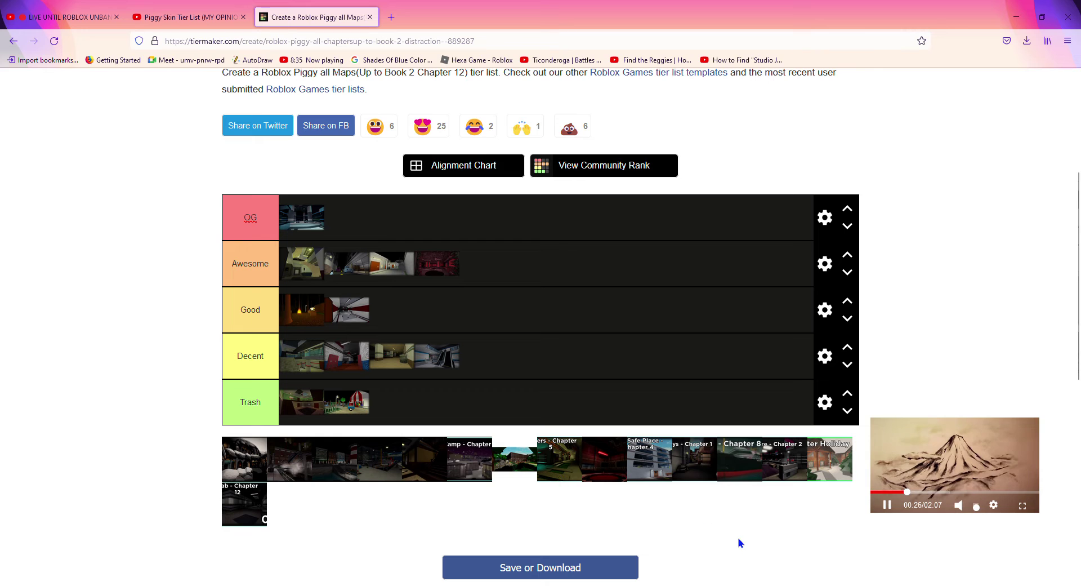
{"action": "left_click_drag", "start_coordinate": [707, 478], "coordinate": [471, 320]}
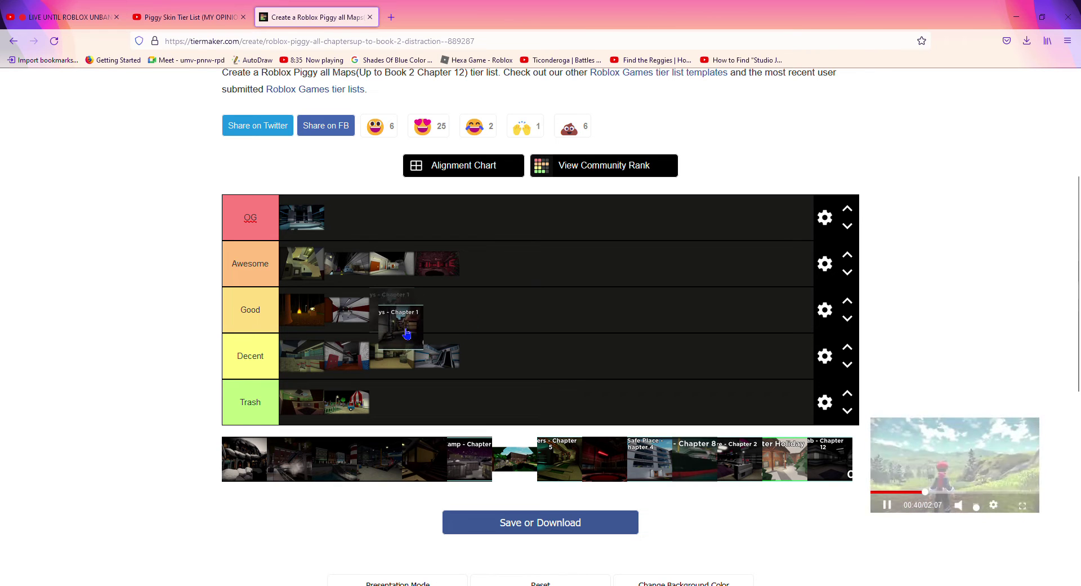
- Drop Chapter 1 into Good, Chapter 2 into Decent, and a third map into Trash
{"action": "left_click_drag", "start_coordinate": [407, 333], "coordinate": [593, 326]}
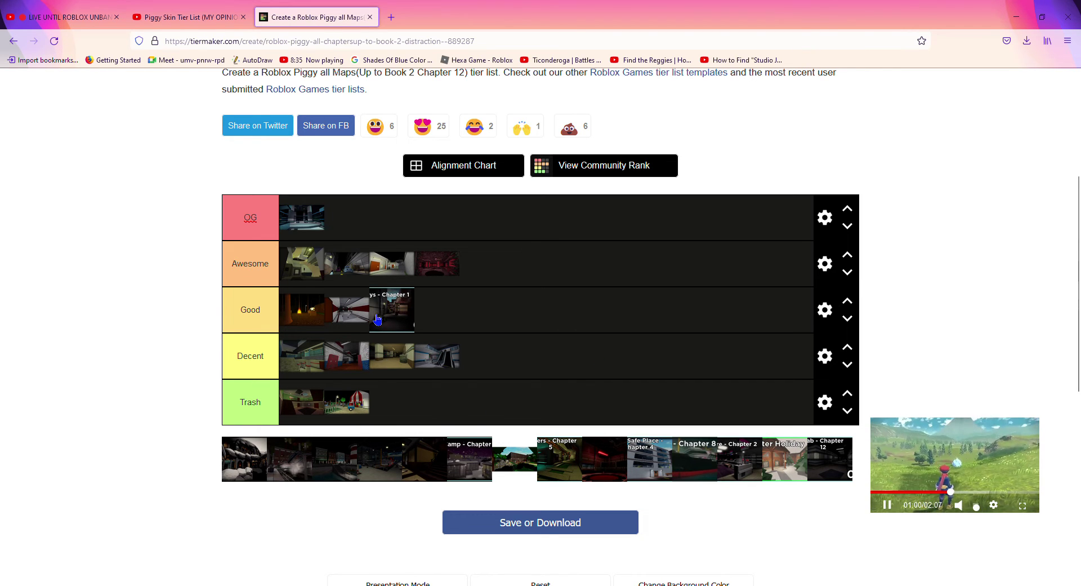
{"action": "left_click_drag", "start_coordinate": [377, 320], "coordinate": [402, 321]}
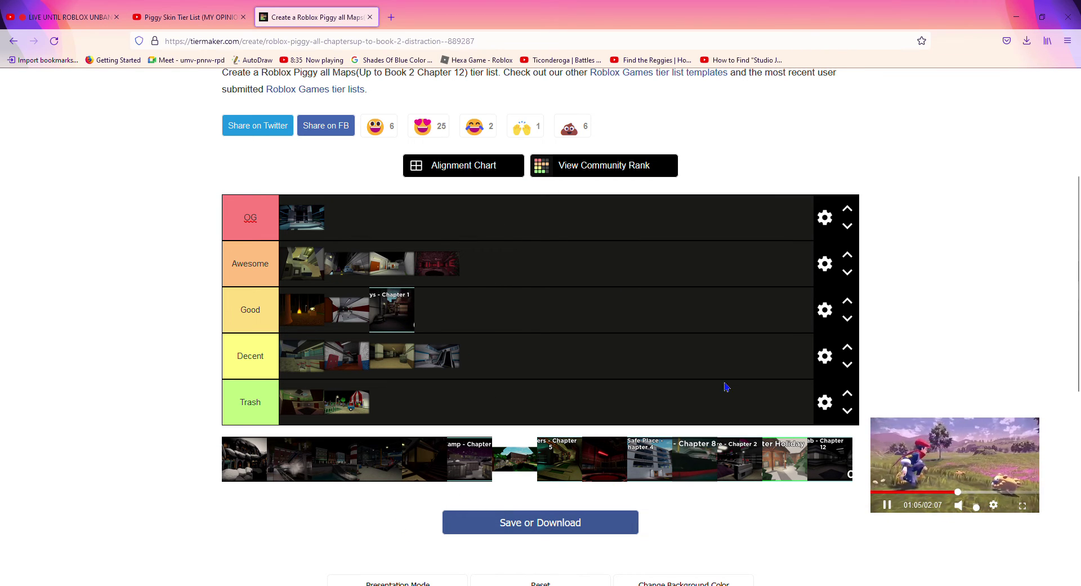
{"action": "left_click_drag", "start_coordinate": [745, 460], "coordinate": [533, 283]}
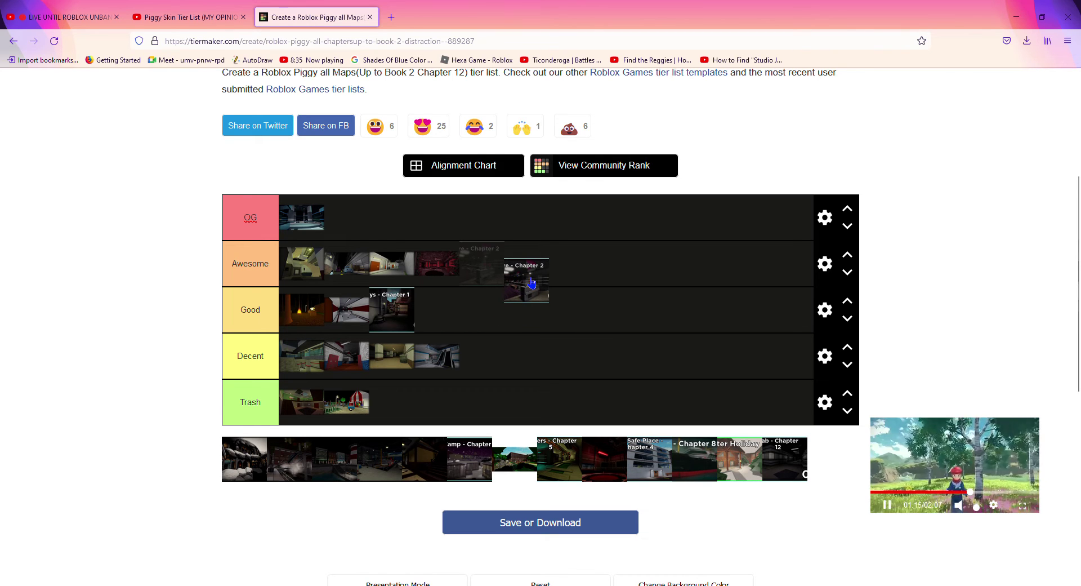
{"action": "left_click_drag", "start_coordinate": [532, 283], "coordinate": [412, 371]}
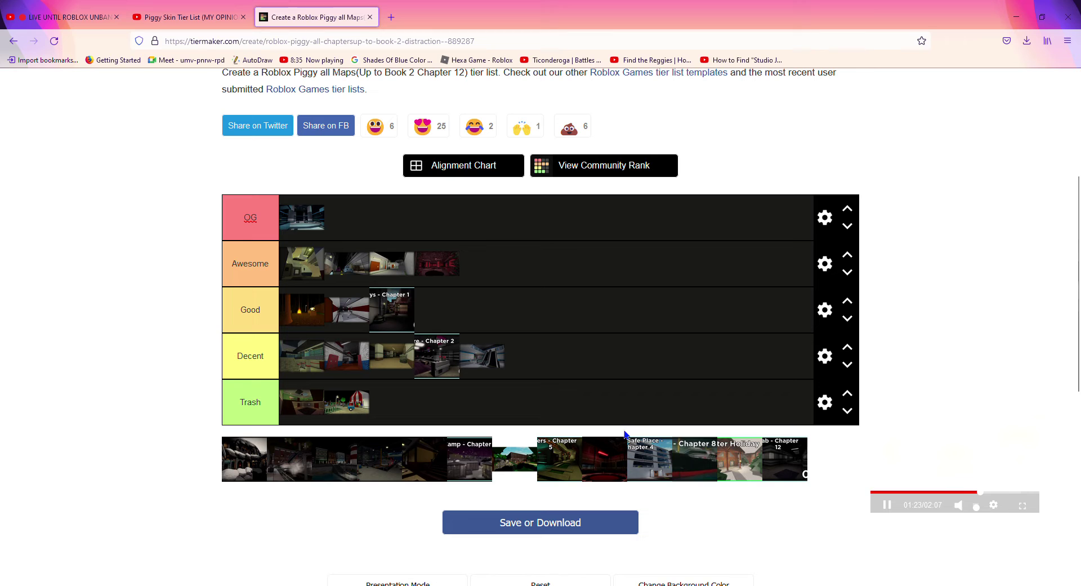
{"action": "left_click_drag", "start_coordinate": [519, 462], "coordinate": [457, 394]}
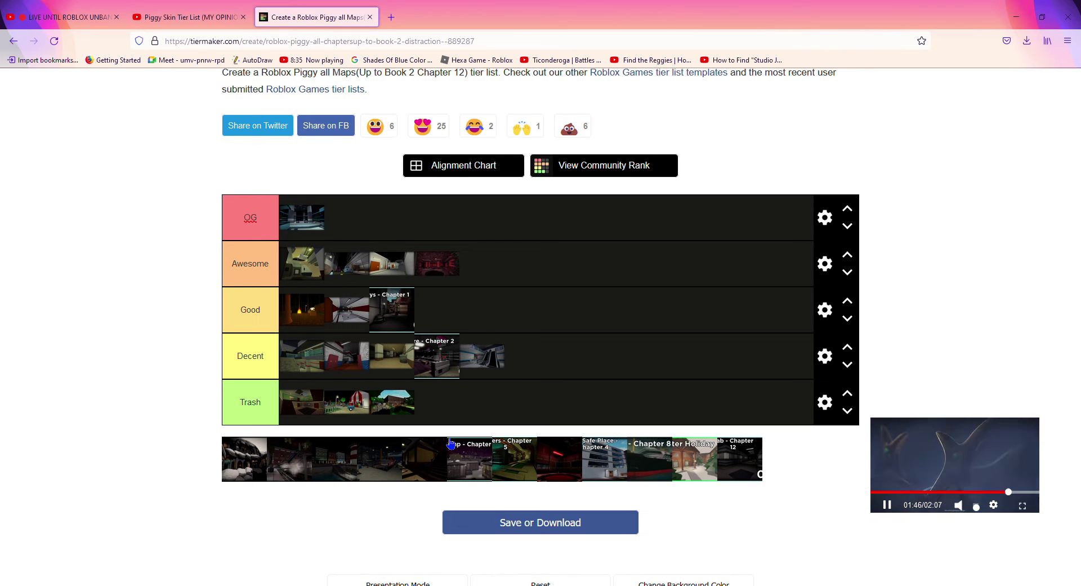
- Add Safe Place Chapter 4 to the end of Awesome and Chapter 5 to OG
{"action": "left_click_drag", "start_coordinate": [619, 461], "coordinate": [613, 266]}
{"action": "left_click_drag", "start_coordinate": [514, 476], "coordinate": [364, 222]}
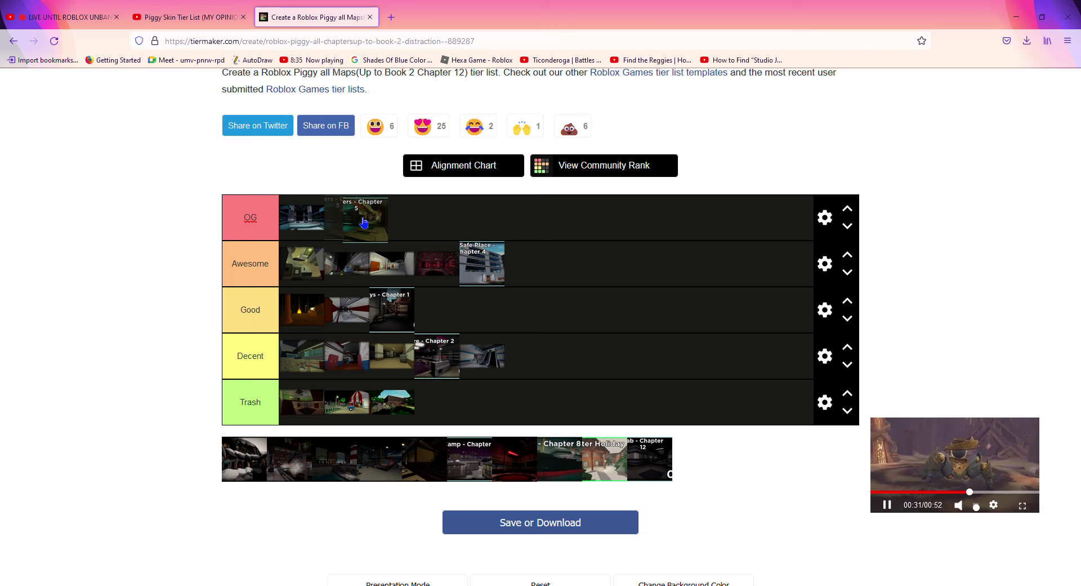
- Reposition the Chapter 5 map within OG and rank the dark smoky pool map in OG
{"action": "left_click_drag", "start_coordinate": [365, 222], "coordinate": [409, 226]}
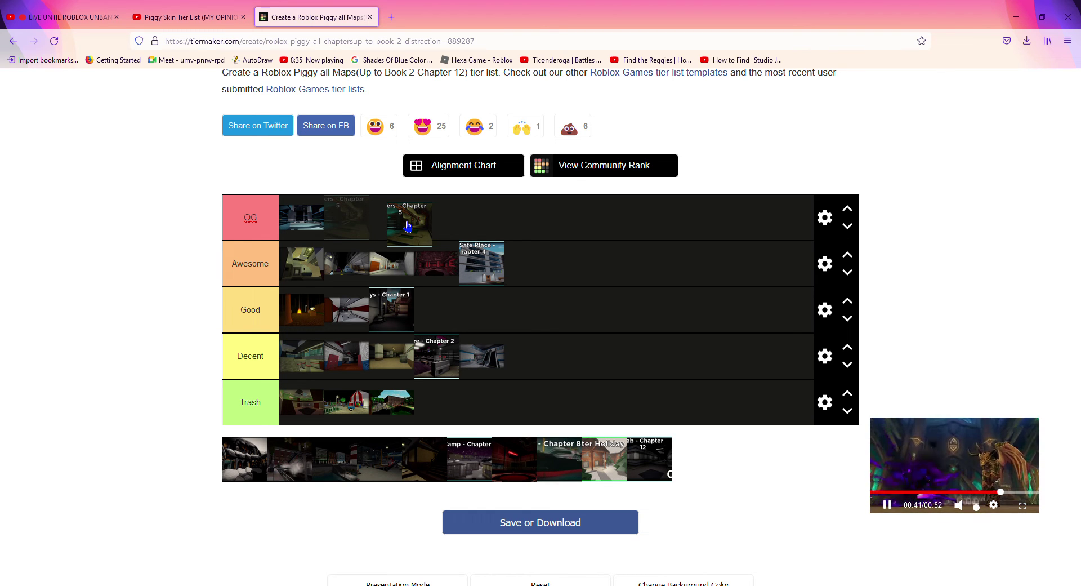
{"action": "left_click_drag", "start_coordinate": [408, 226], "coordinate": [579, 274]}
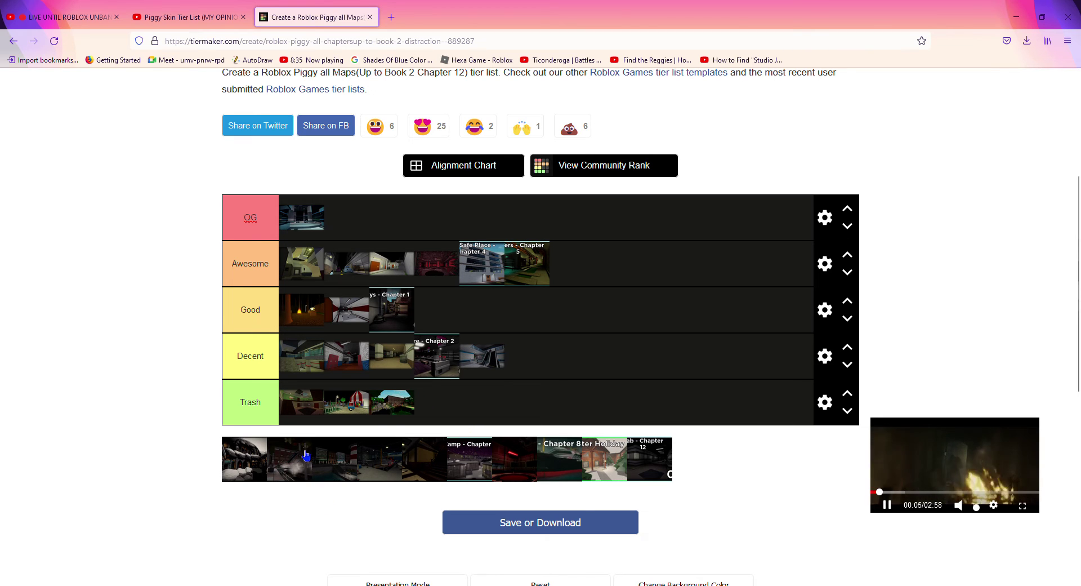
{"action": "left_click_drag", "start_coordinate": [305, 455], "coordinate": [371, 217]}
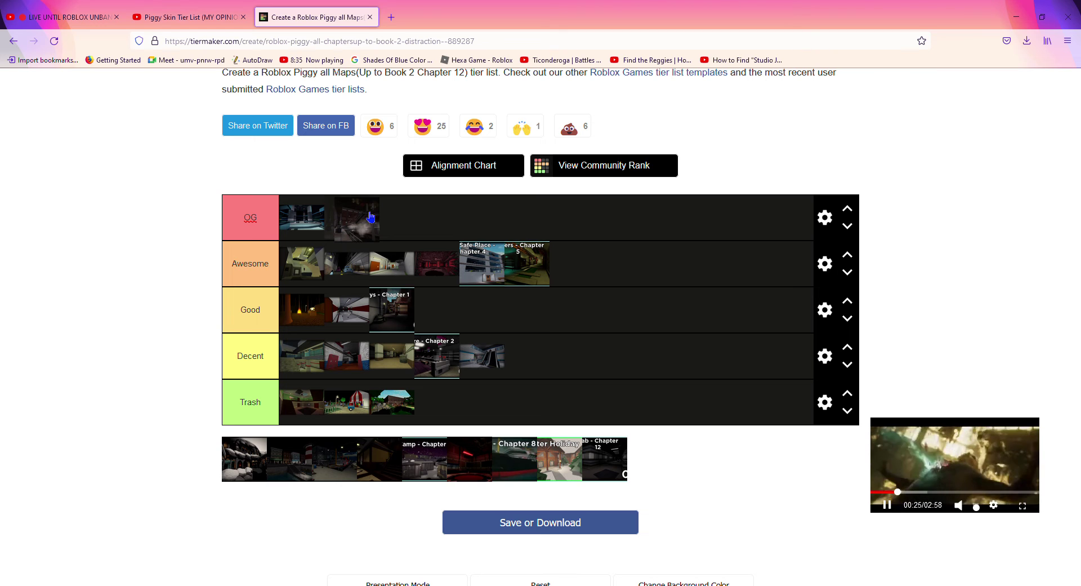
{"action": "left_click_drag", "start_coordinate": [370, 217], "coordinate": [381, 222]}
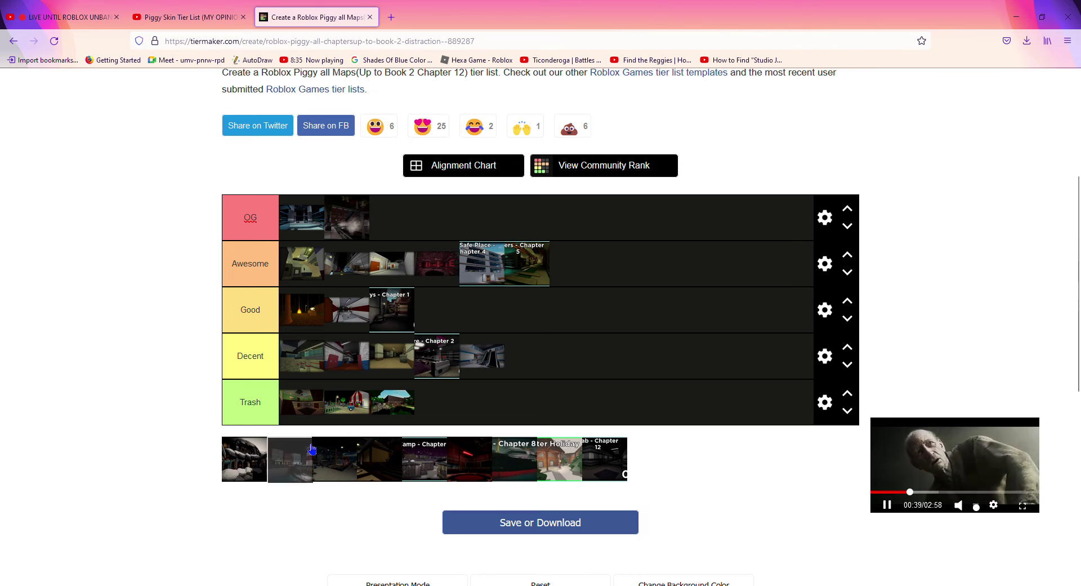
- Rank a pool map in Good, swap it with Awesome's first map, and rank Chapter 8 in OG
{"action": "left_click_drag", "start_coordinate": [307, 448], "coordinate": [507, 305]}
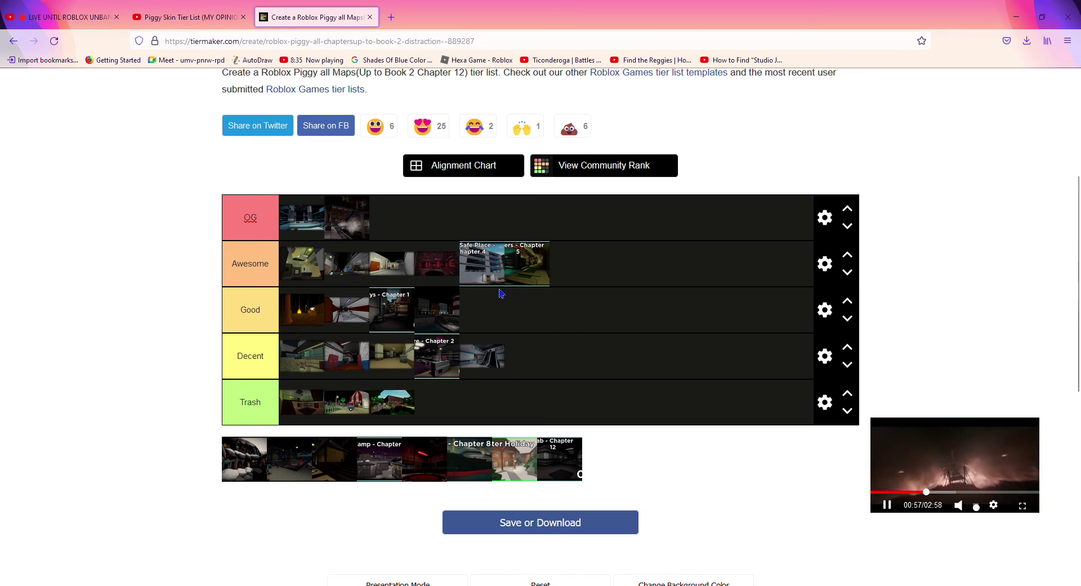
{"action": "left_click_drag", "start_coordinate": [454, 333], "coordinate": [573, 268]}
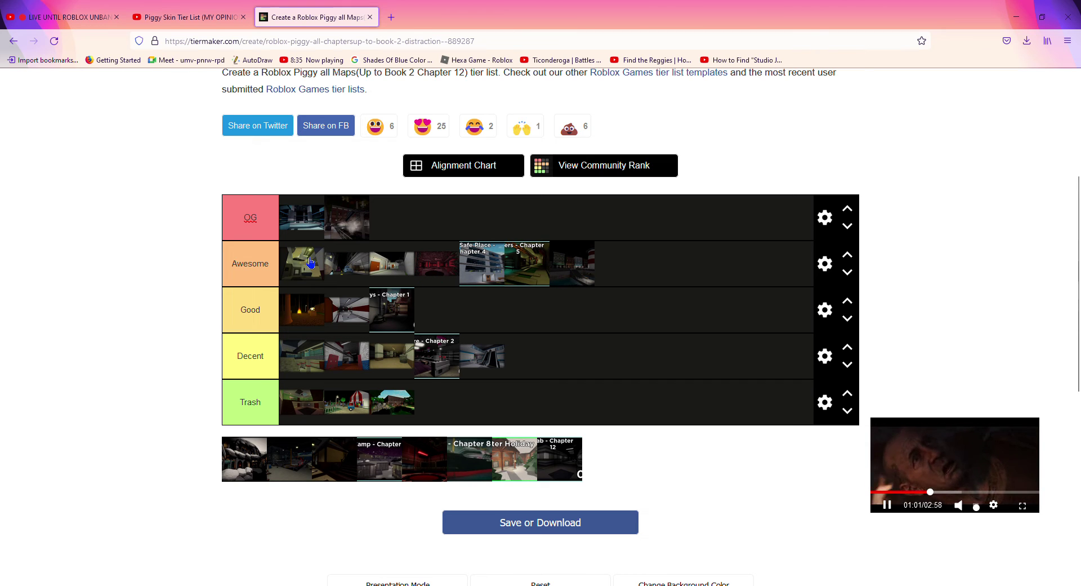
{"action": "left_click_drag", "start_coordinate": [310, 263], "coordinate": [463, 322]}
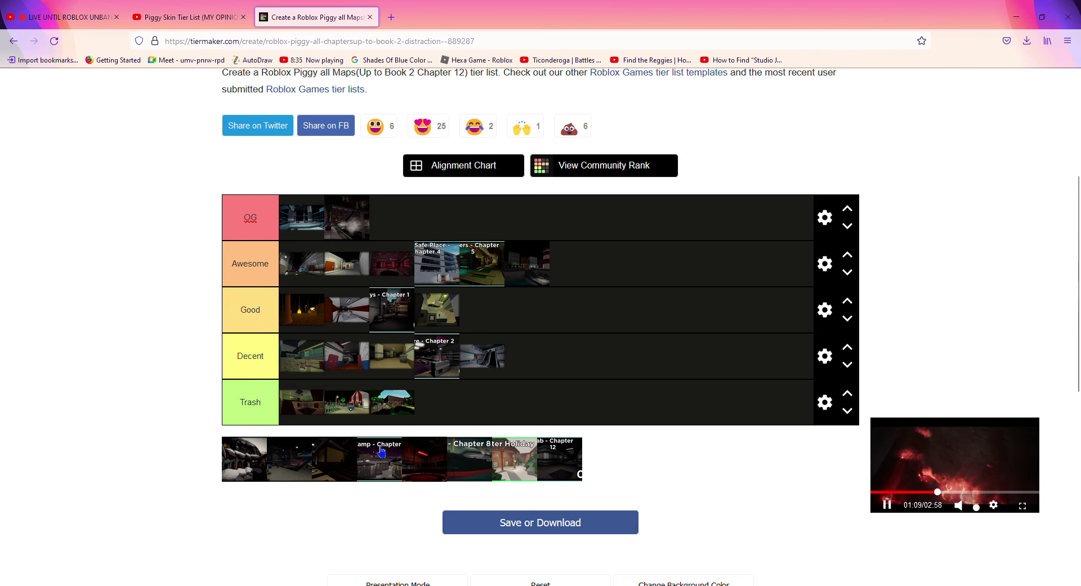
{"action": "left_click_drag", "start_coordinate": [487, 450], "coordinate": [522, 222]}
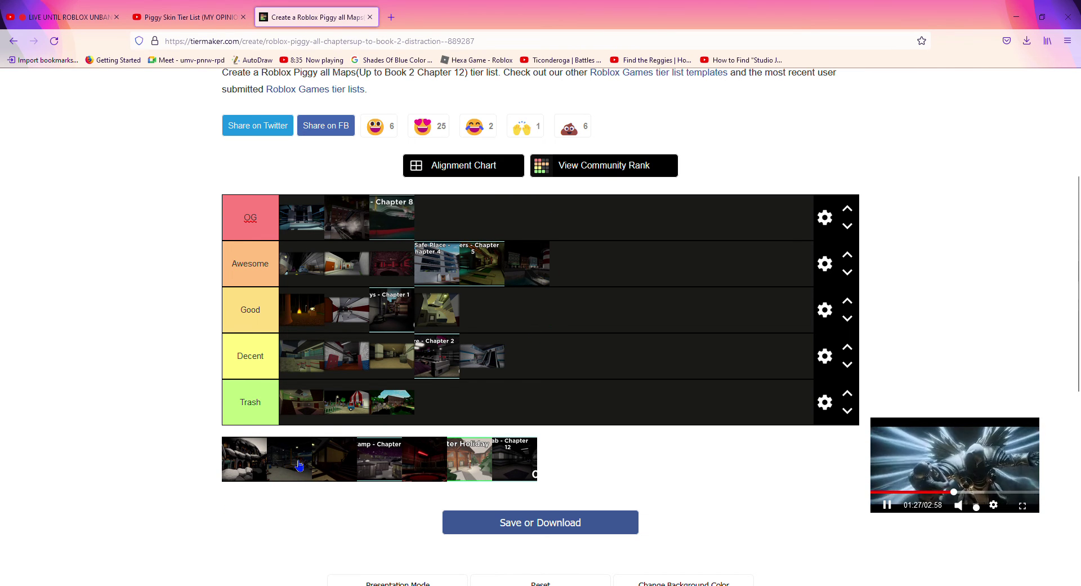
- Rank a dark map in Awesome and the Holiday map in Good, move the lantern map to Decent, and rank the snowy map in OG
{"action": "left_click_drag", "start_coordinate": [299, 466], "coordinate": [605, 296]}
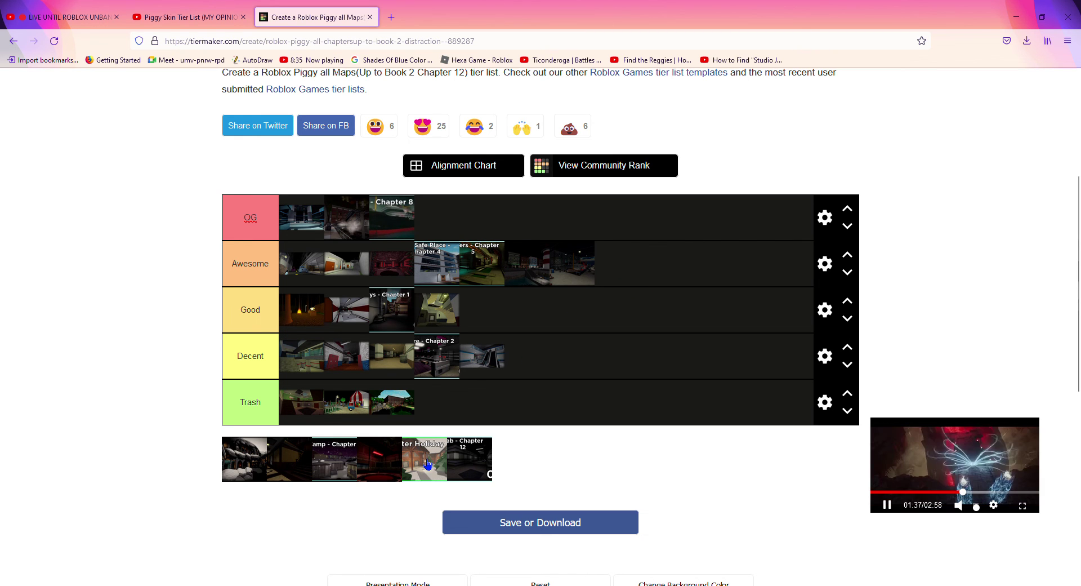
{"action": "left_click_drag", "start_coordinate": [440, 473], "coordinate": [562, 321]}
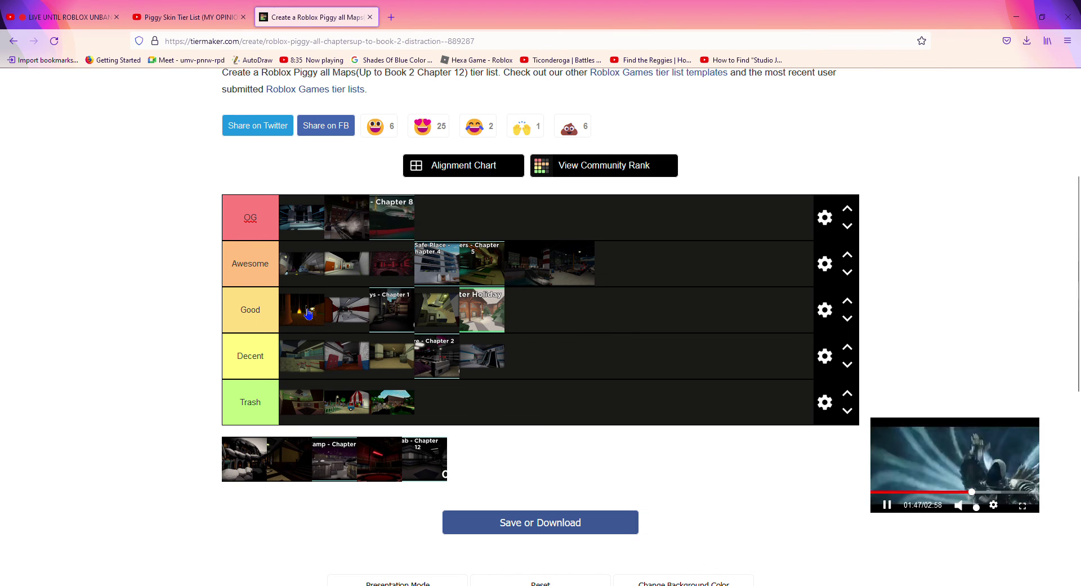
{"action": "left_click_drag", "start_coordinate": [308, 314], "coordinate": [543, 400]}
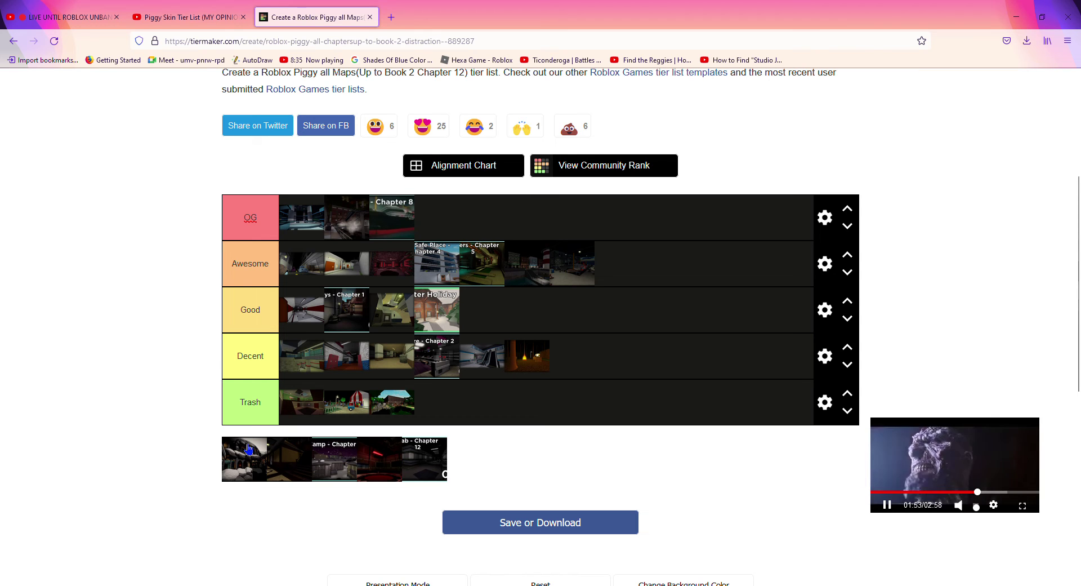
{"action": "left_click_drag", "start_coordinate": [244, 453], "coordinate": [525, 228]}
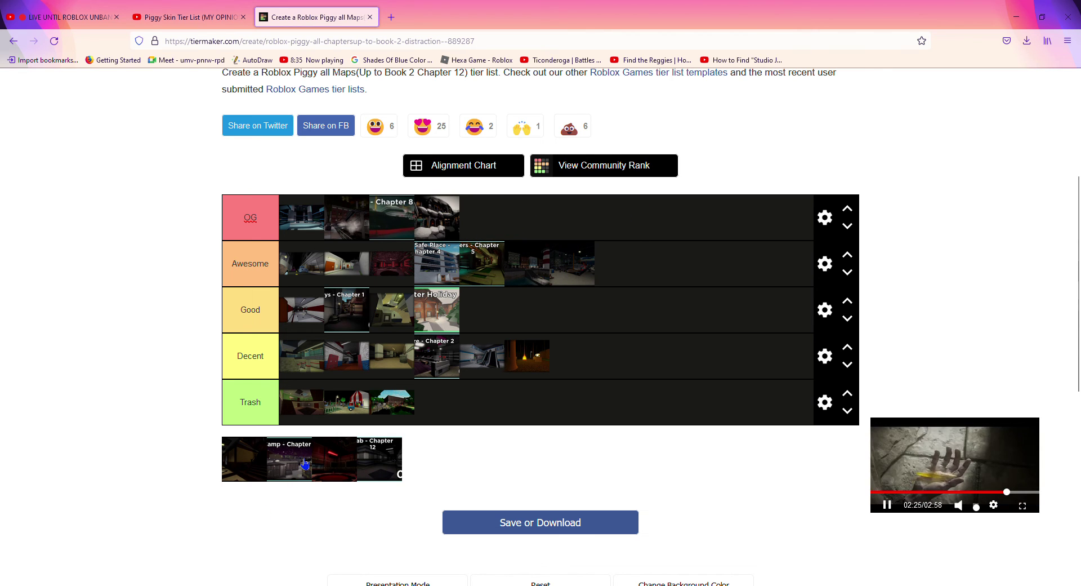
- Rank the camp chapter map and a dark map in the OG tier
{"action": "left_click_drag", "start_coordinate": [301, 472], "coordinate": [605, 227]}
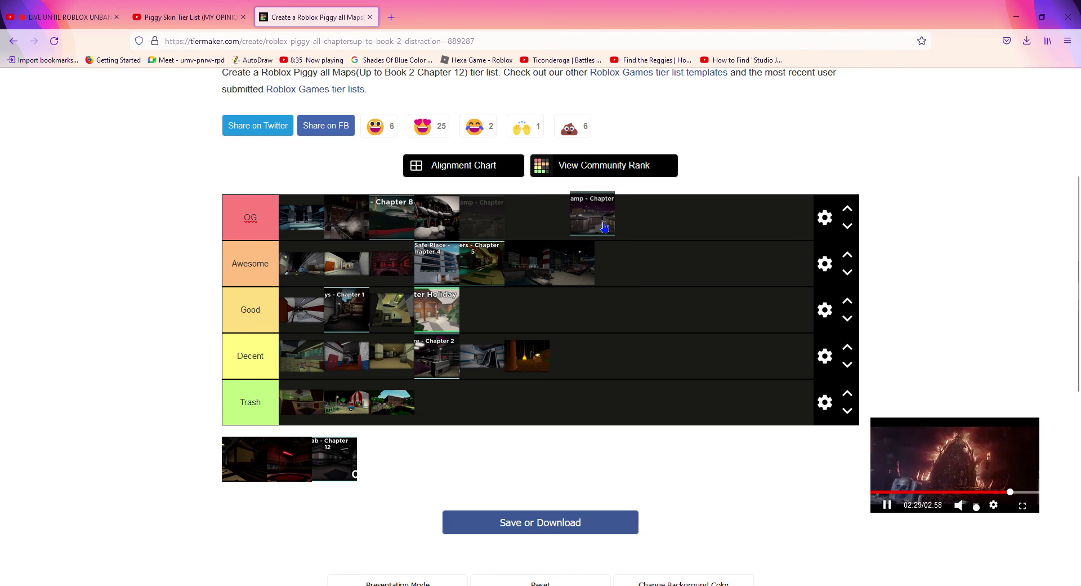
{"action": "mouse_move", "coordinate": [604, 226]}
{"action": "left_mouse_down"}
{"action": "mouse_move", "coordinate": [722, 251]}
{"action": "mouse_move", "coordinate": [800, 226]}
{"action": "mouse_move", "coordinate": [803, 276]}
{"action": "mouse_move", "coordinate": [724, 220]}
{"action": "mouse_move", "coordinate": [698, 255]}
{"action": "mouse_move", "coordinate": [598, 210]}
{"action": "mouse_move", "coordinate": [668, 228]}
{"action": "mouse_move", "coordinate": [742, 226]}
{"action": "mouse_move", "coordinate": [585, 225]}
{"action": "left_mouse_up"}
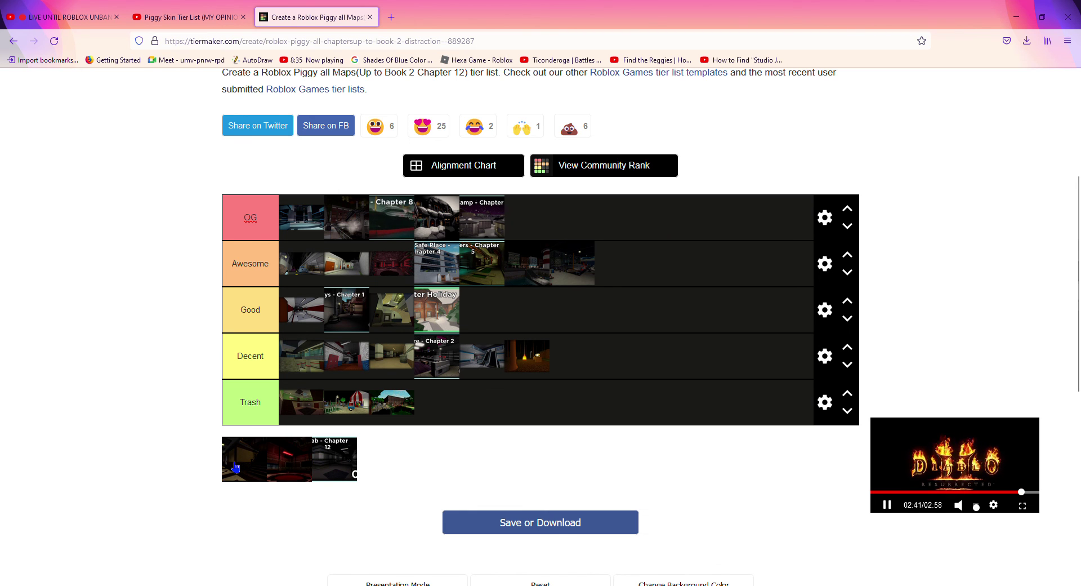
{"action": "left_click_drag", "start_coordinate": [235, 466], "coordinate": [655, 232]}
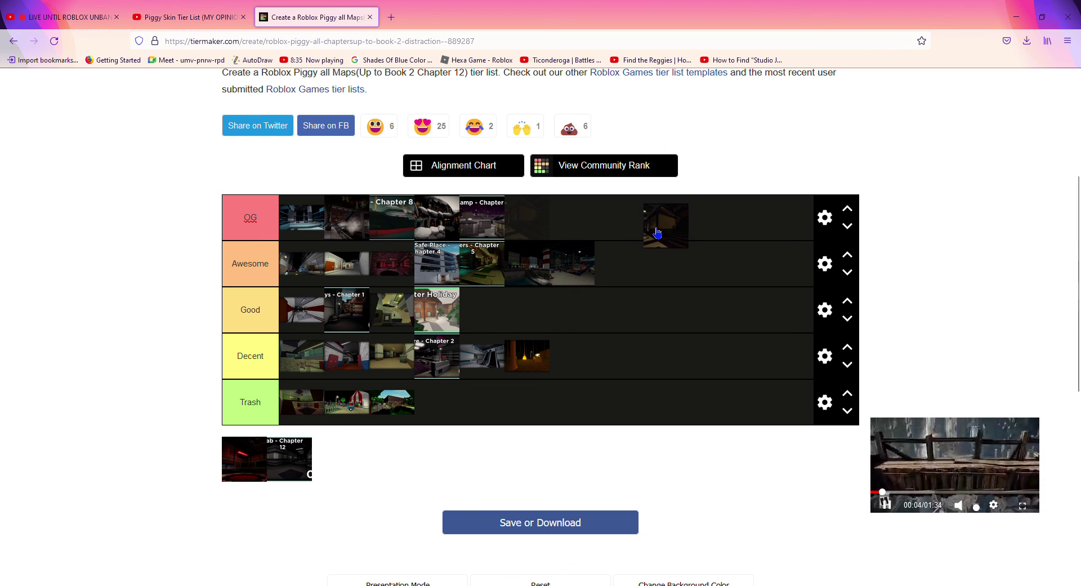
{"action": "left_click_drag", "start_coordinate": [655, 232], "coordinate": [636, 226]}
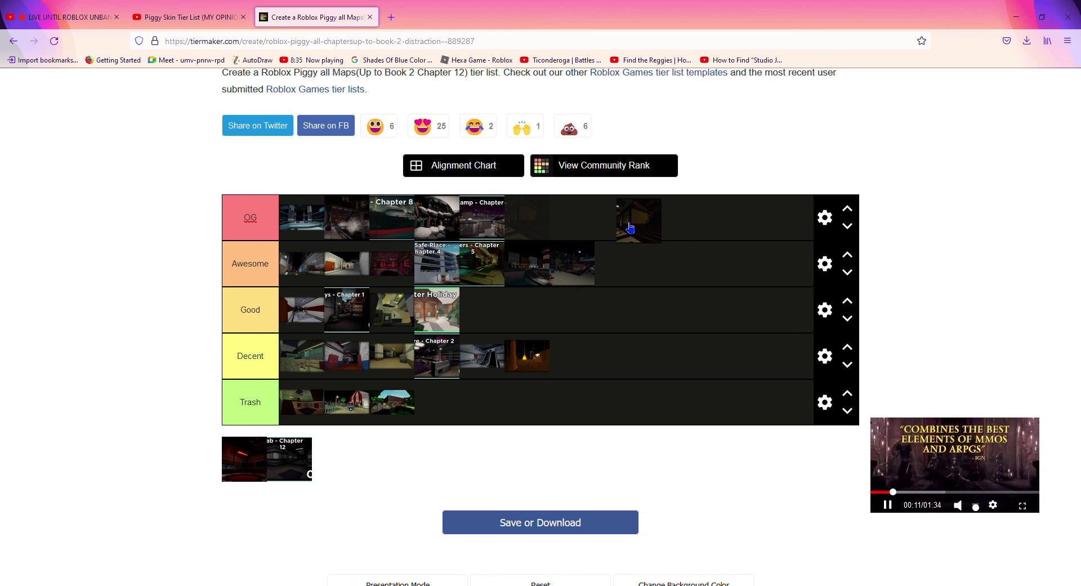
{"action": "left_click_drag", "start_coordinate": [630, 227], "coordinate": [592, 224]}
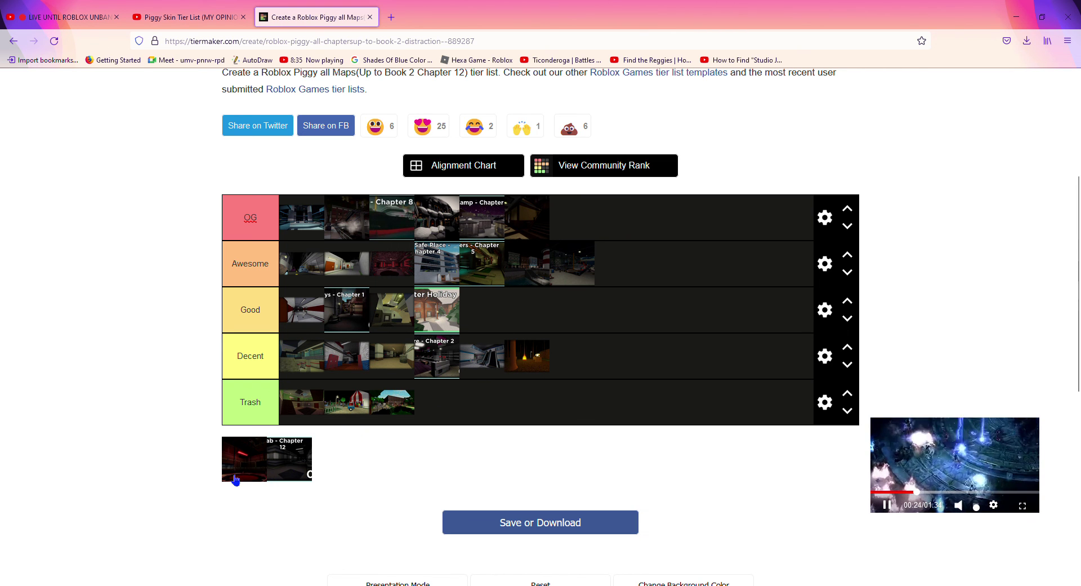
- Put the red map and OG's last map into Awesome, then carry Chapter 12 up into OG
{"action": "left_click_drag", "start_coordinate": [236, 480], "coordinate": [578, 276]}
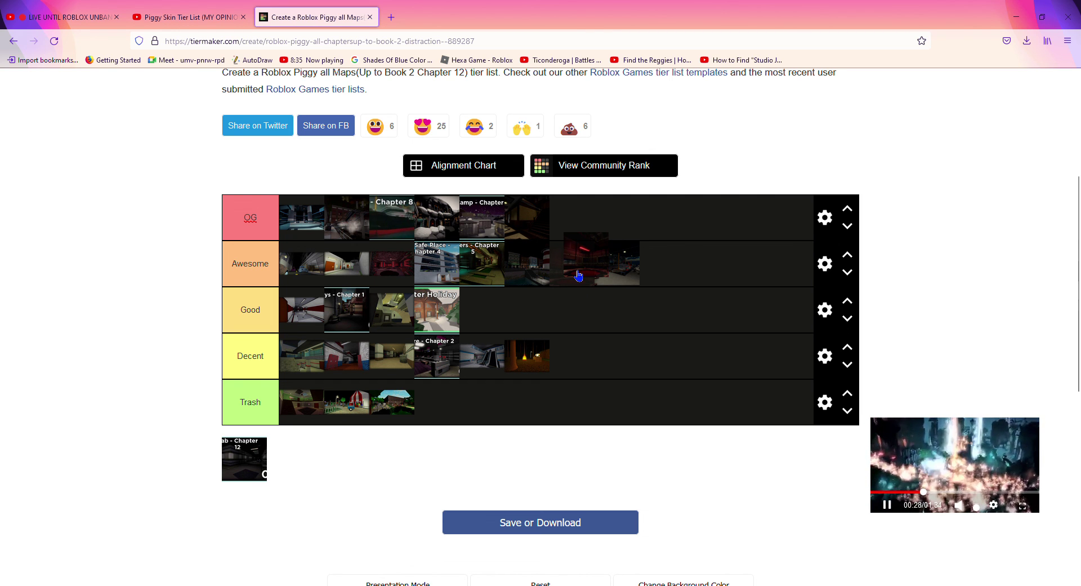
{"action": "left_click_drag", "start_coordinate": [579, 276], "coordinate": [663, 281]}
{"action": "left_click_drag", "start_coordinate": [525, 216], "coordinate": [692, 278]}
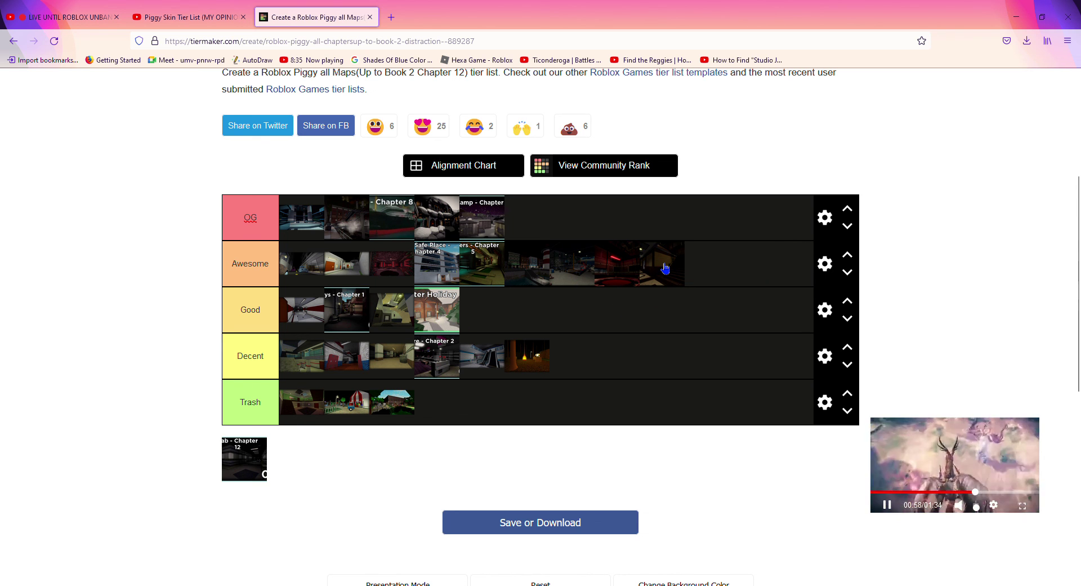
{"action": "left_click_drag", "start_coordinate": [254, 466], "coordinate": [608, 220]}
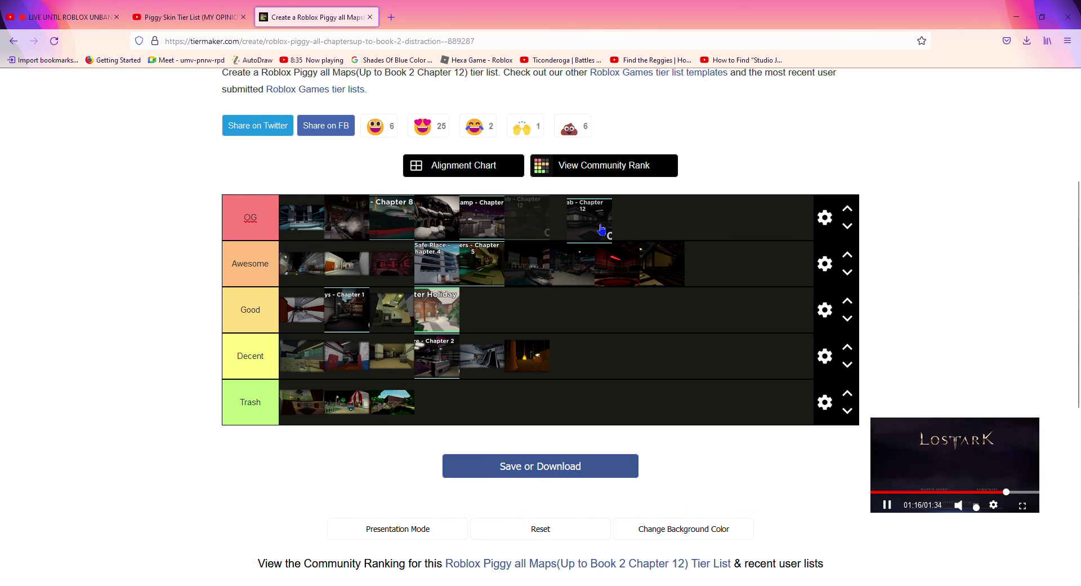
{"action": "left_click_drag", "start_coordinate": [601, 228], "coordinate": [602, 225]}
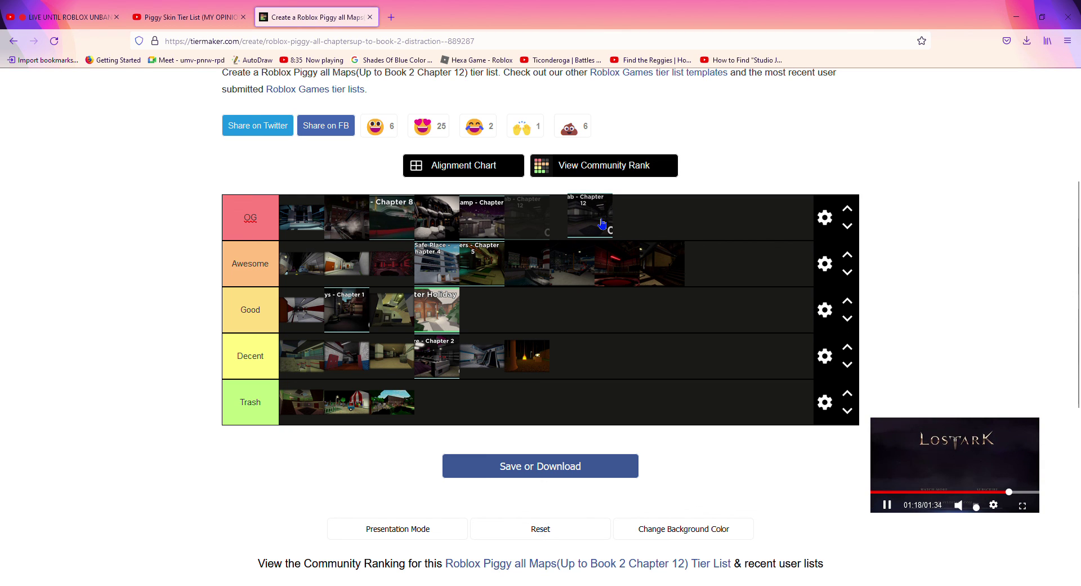
- Drop Chapter 12 at the end of the OG tier, glance at YouTube, then return to TierMaker
{"action": "left_click_drag", "start_coordinate": [602, 223], "coordinate": [558, 224]}
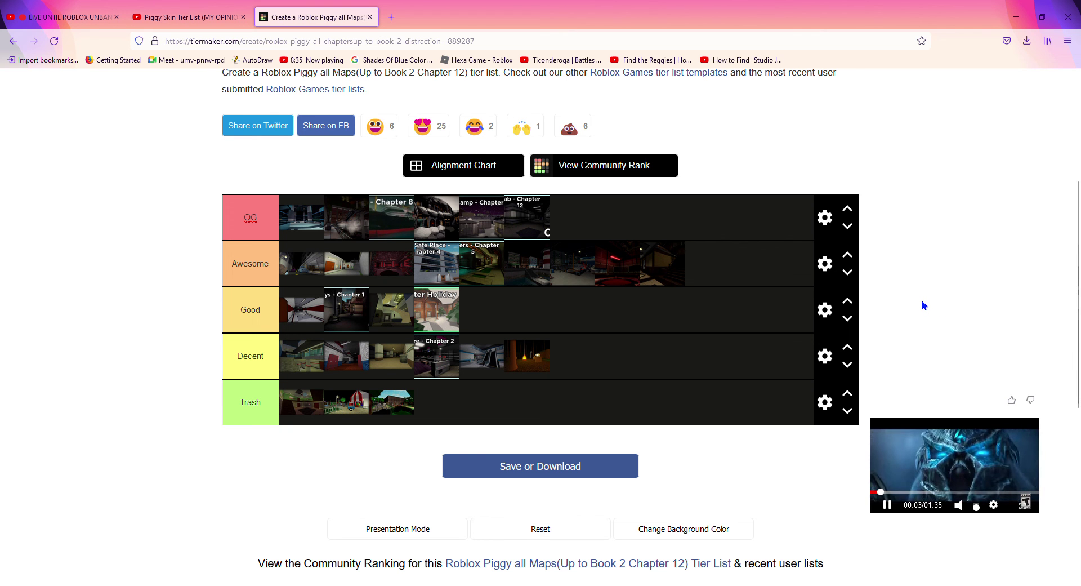
{"action": "left_click", "coordinate": [77, 10]}
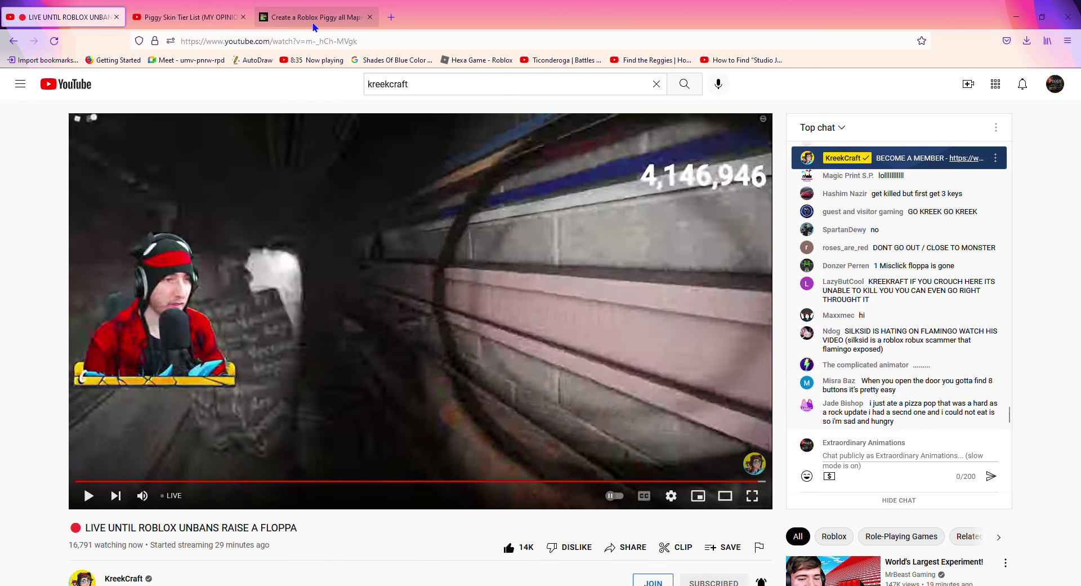
{"action": "left_click", "coordinate": [304, 17]}
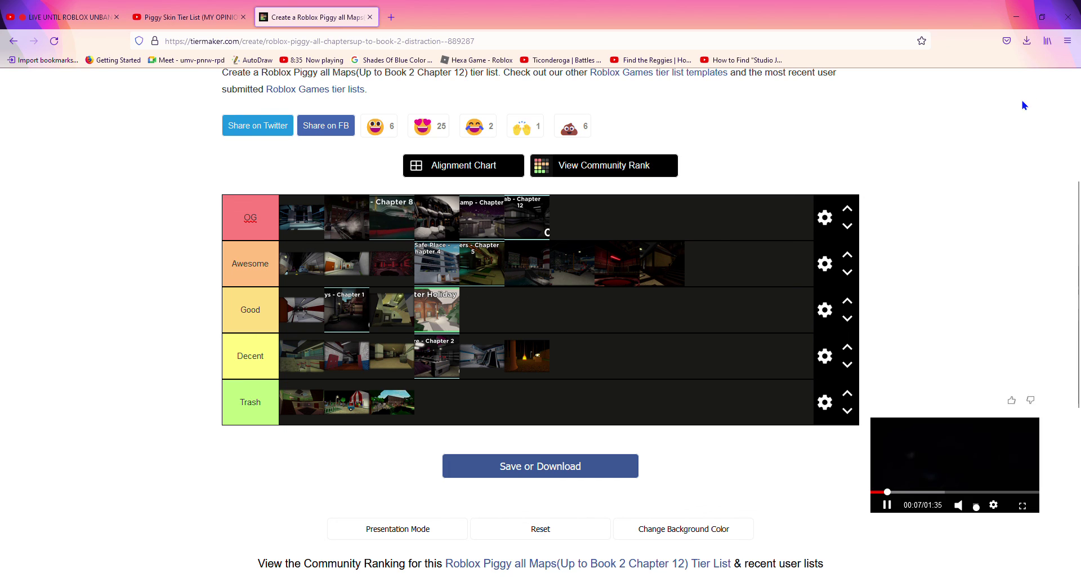